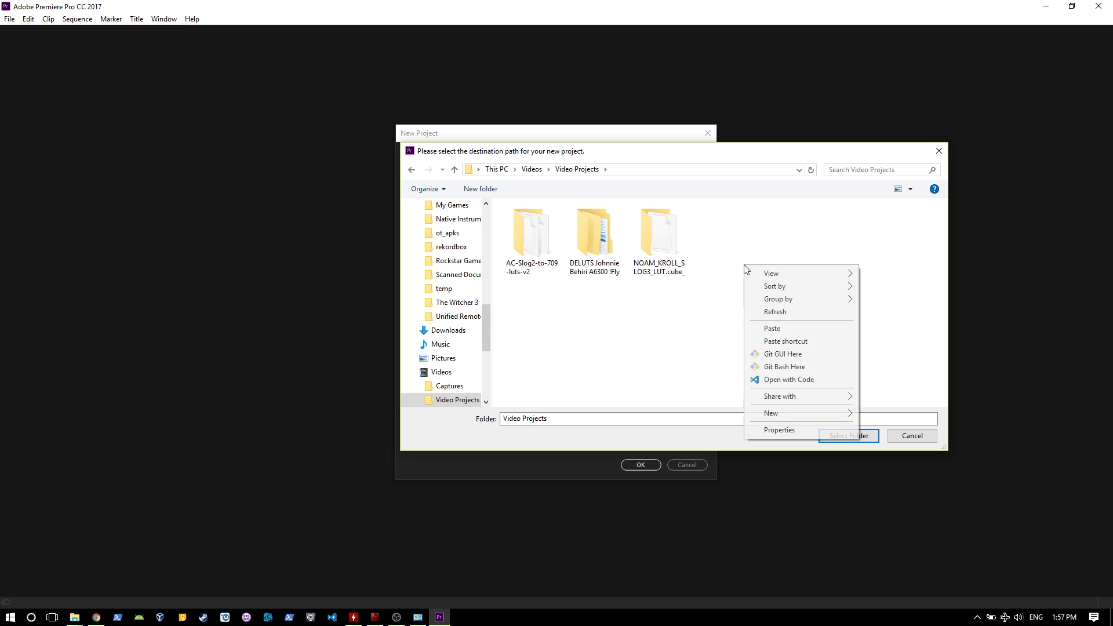
- Create a folder named "UpdatingSync3 in 2016 Mustang" inside Video Projects and choose it as the new project's location
mouse_move(835, 413)
left_click(900, 416)
type("UpdatingSync3 in 2")
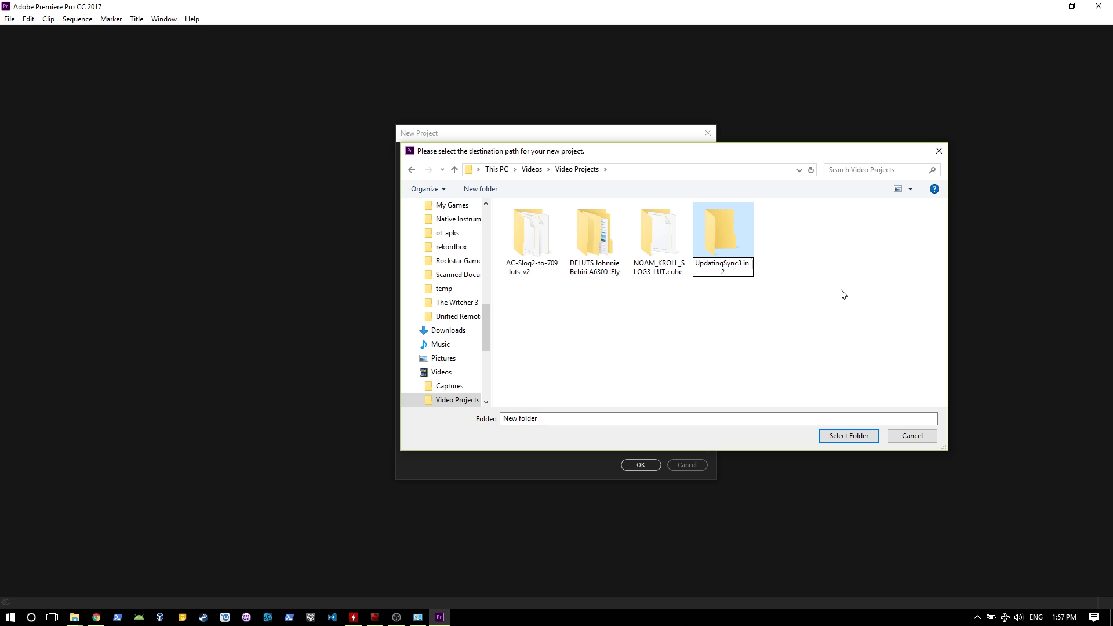
type("016 Mustang")
key("Return")
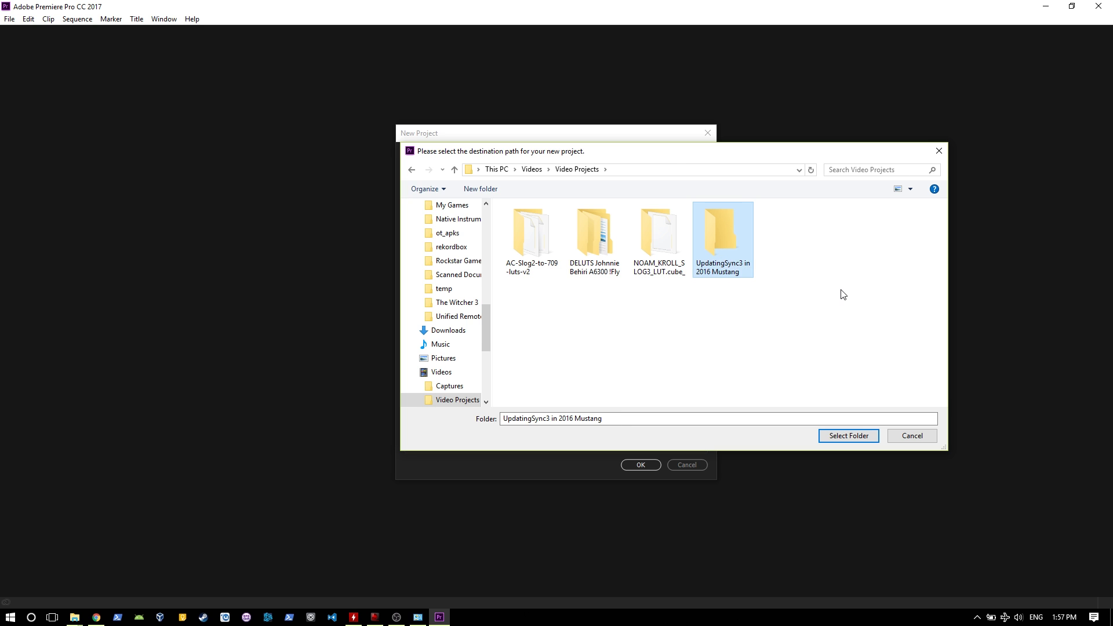
key("Return")
left_click(829, 435)
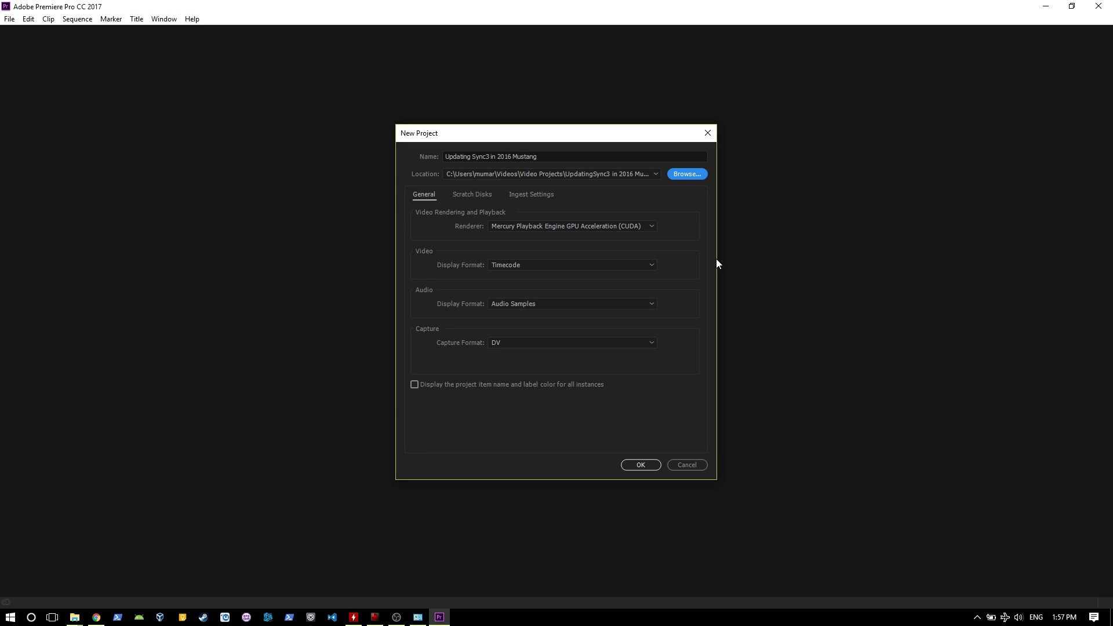
- Check which renderers are available for the new project's video rendering and playback
left_click(611, 225)
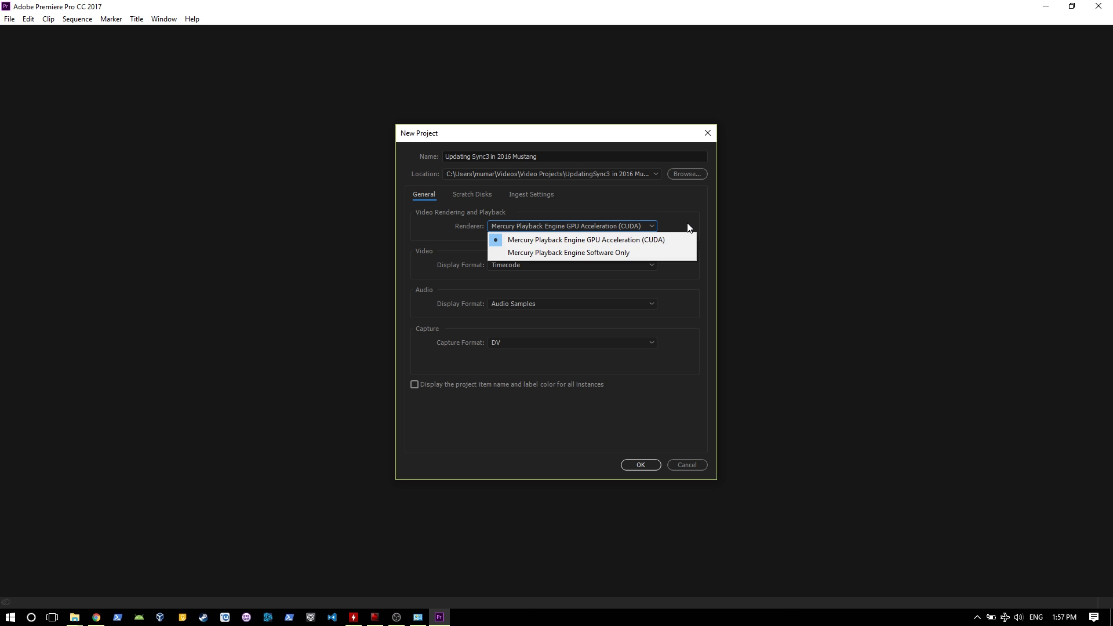
left_click(668, 218)
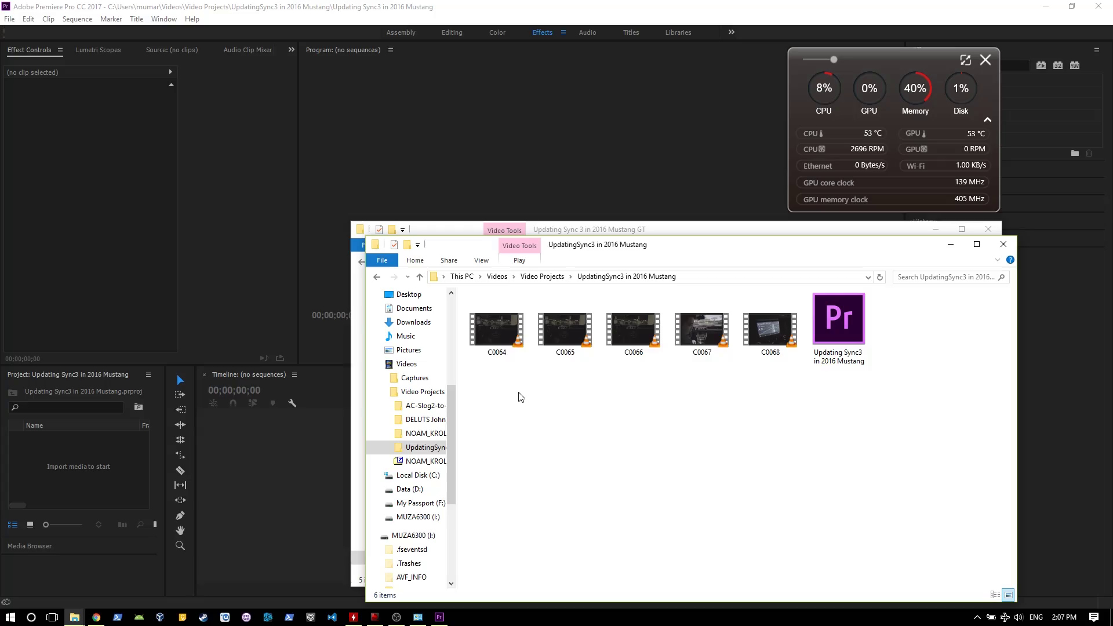
- Import the clips C0064 to C0068 from the UpdatingSync3 in 2016 Mustang folder into the project and clear the folder window away
left_click_drag(507, 390, 803, 292)
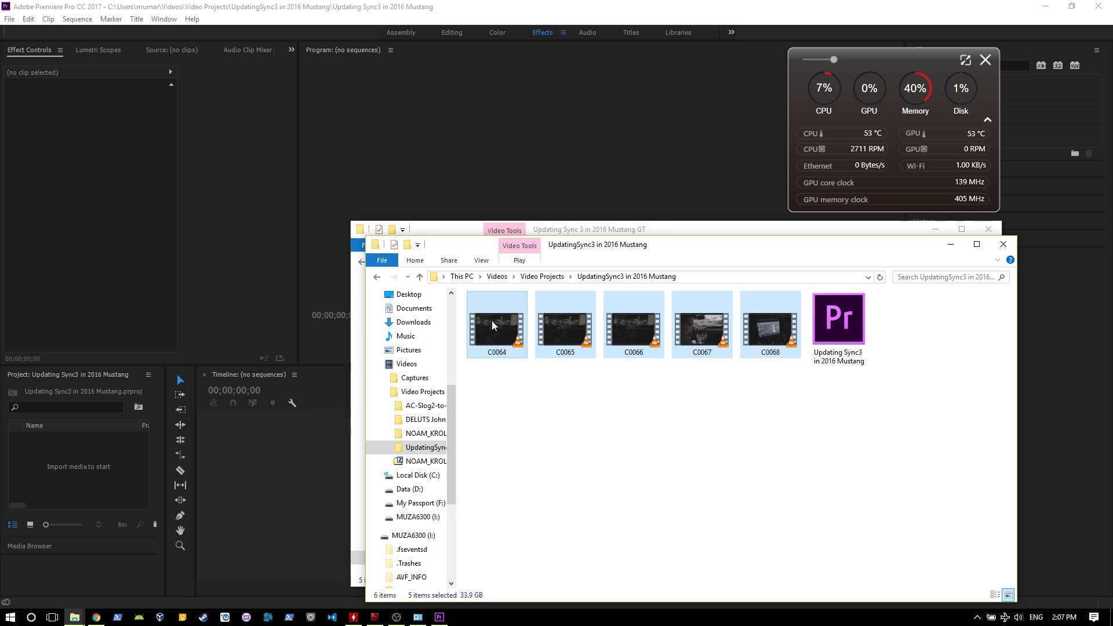
left_click_drag(491, 321, 67, 473)
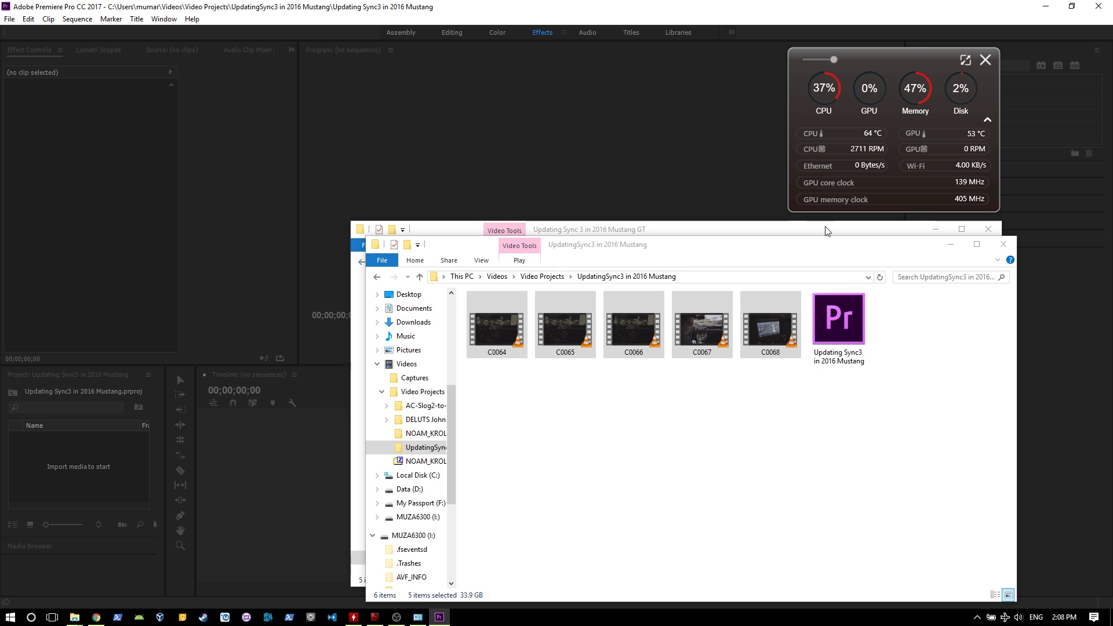
left_click(948, 246)
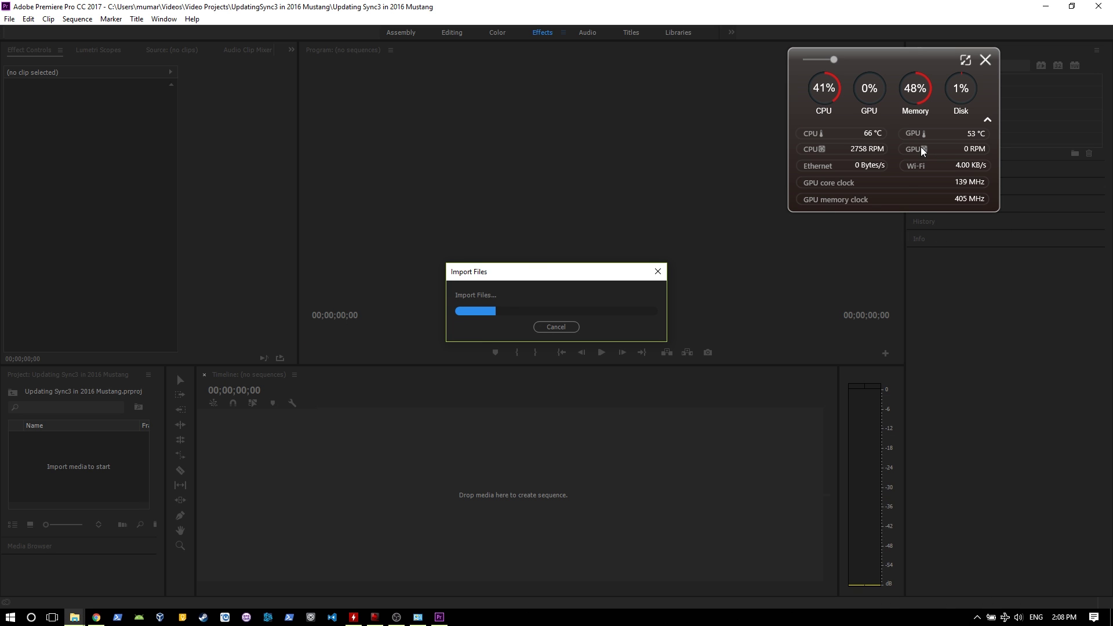
left_click(893, 75)
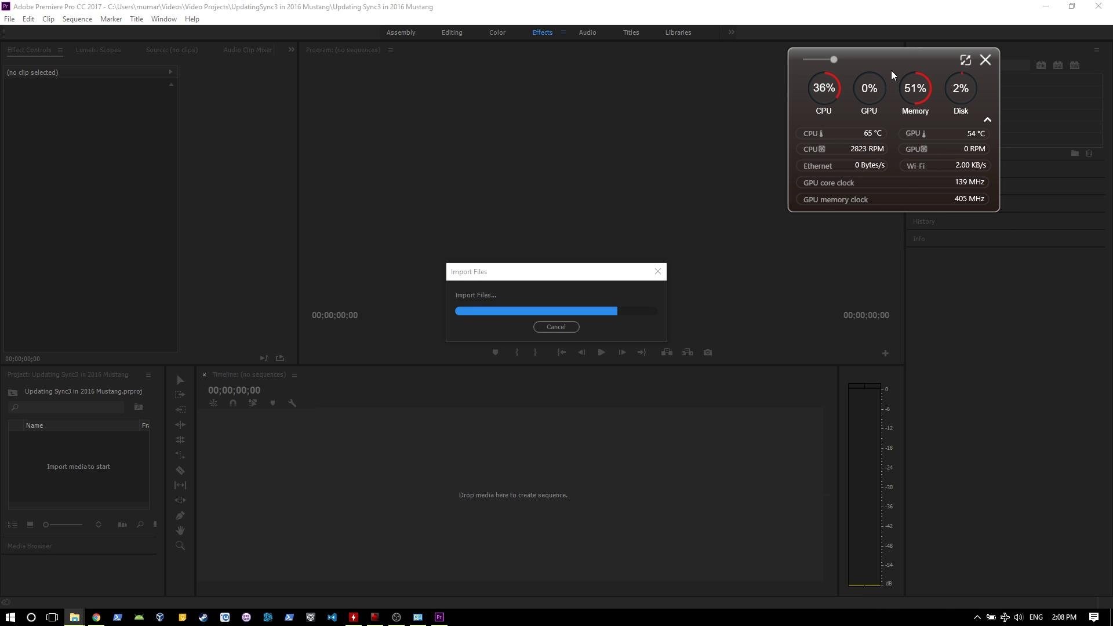
left_click(354, 617)
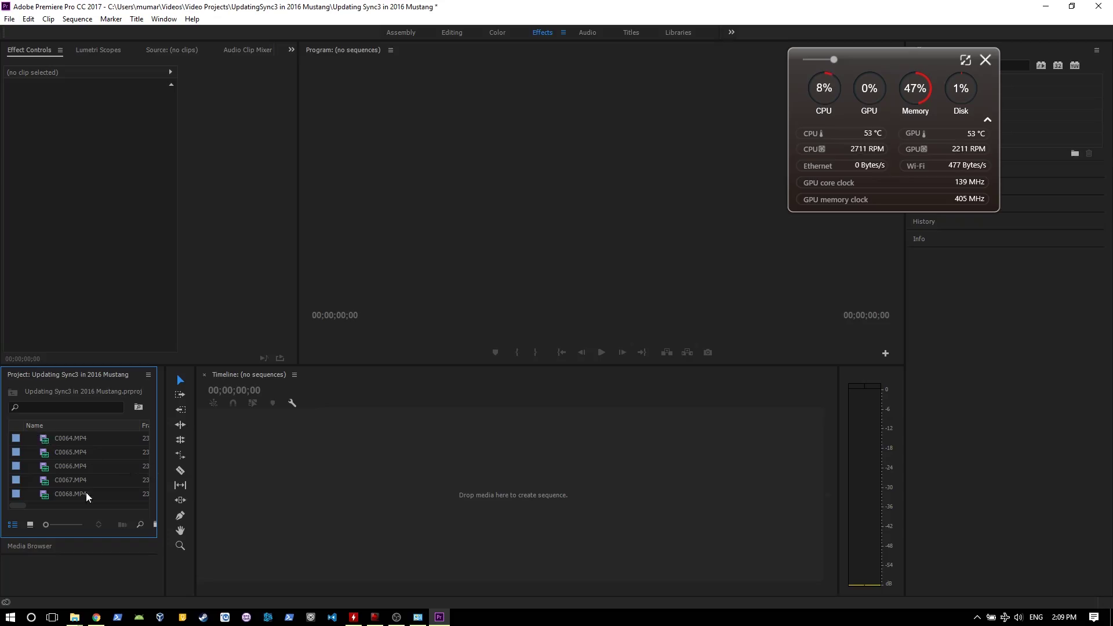
- Create a sequence from the C0066.MP4 clip by placing it on the empty timeline
left_click_drag(23, 506, 37, 506)
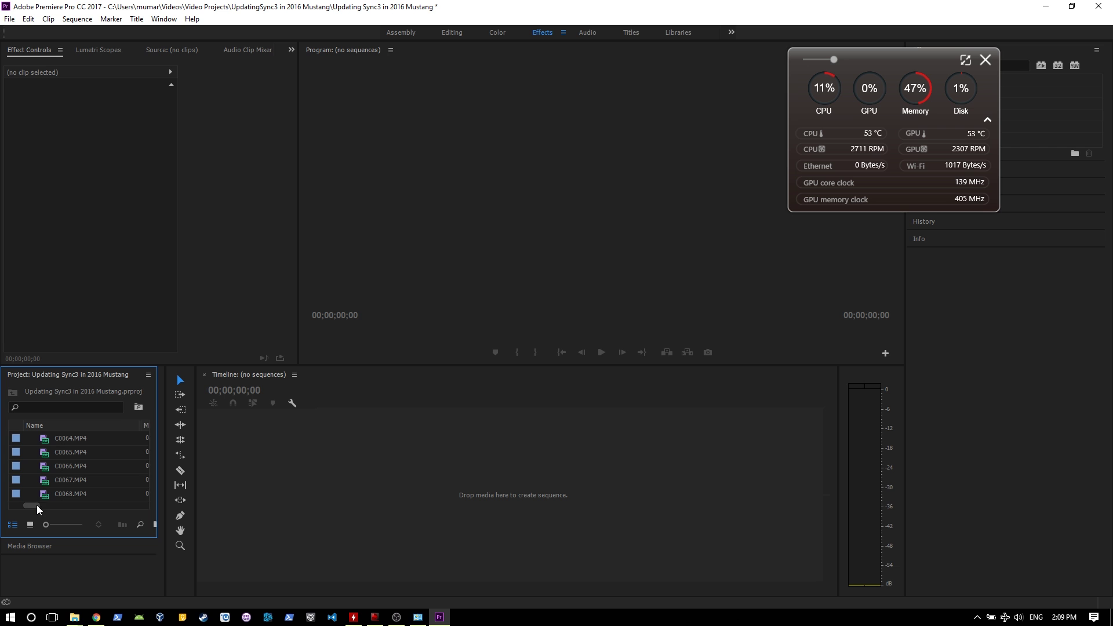
left_click(73, 463)
left_click_drag(73, 464, 277, 448)
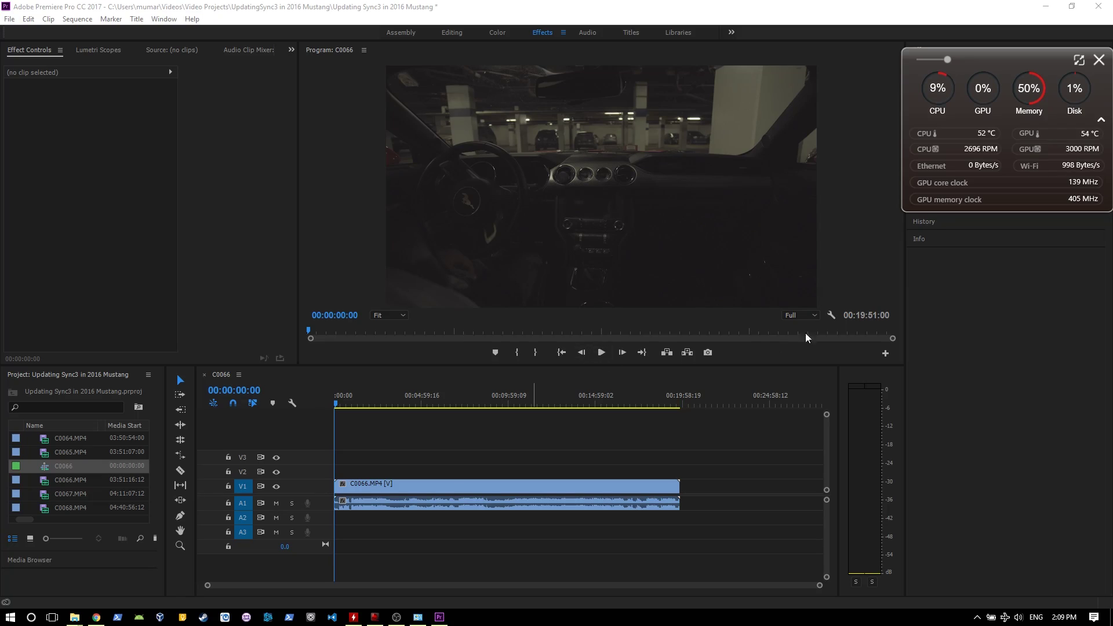
- Preview the start of the sequence, split C0066.MP4 at 00:00:17:23 and ripple-delete the opening part
left_click(599, 354)
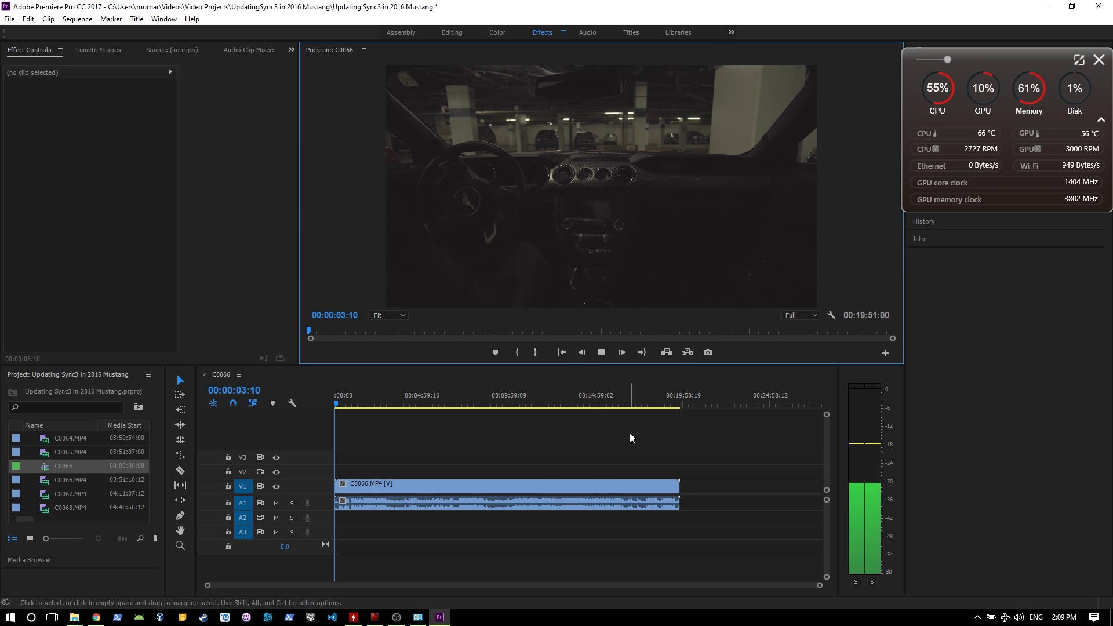
left_click(346, 405)
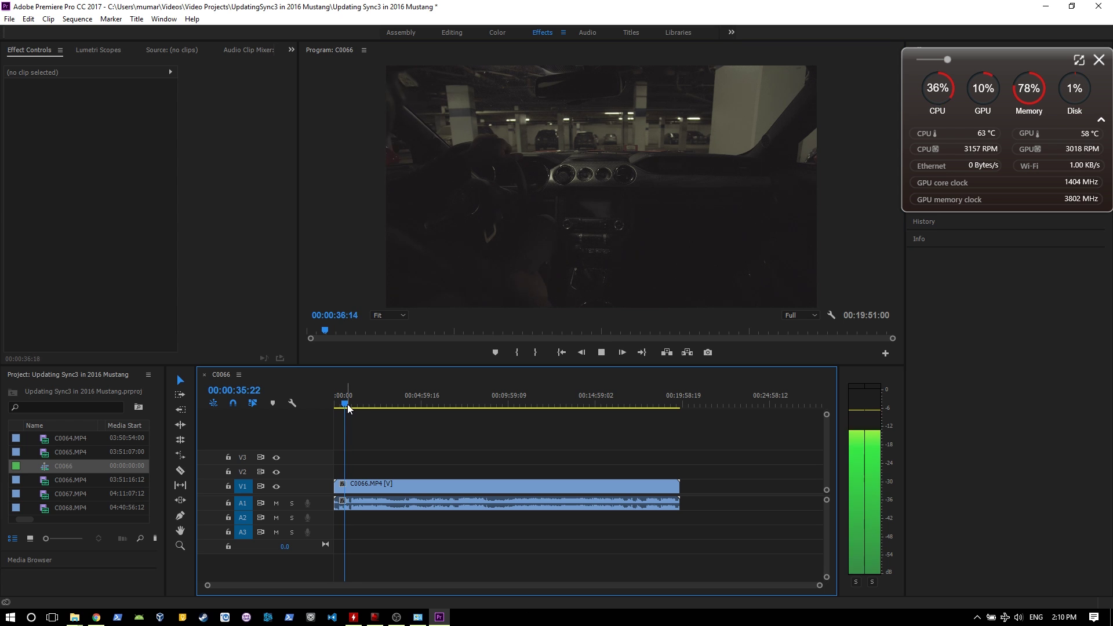
key("space")
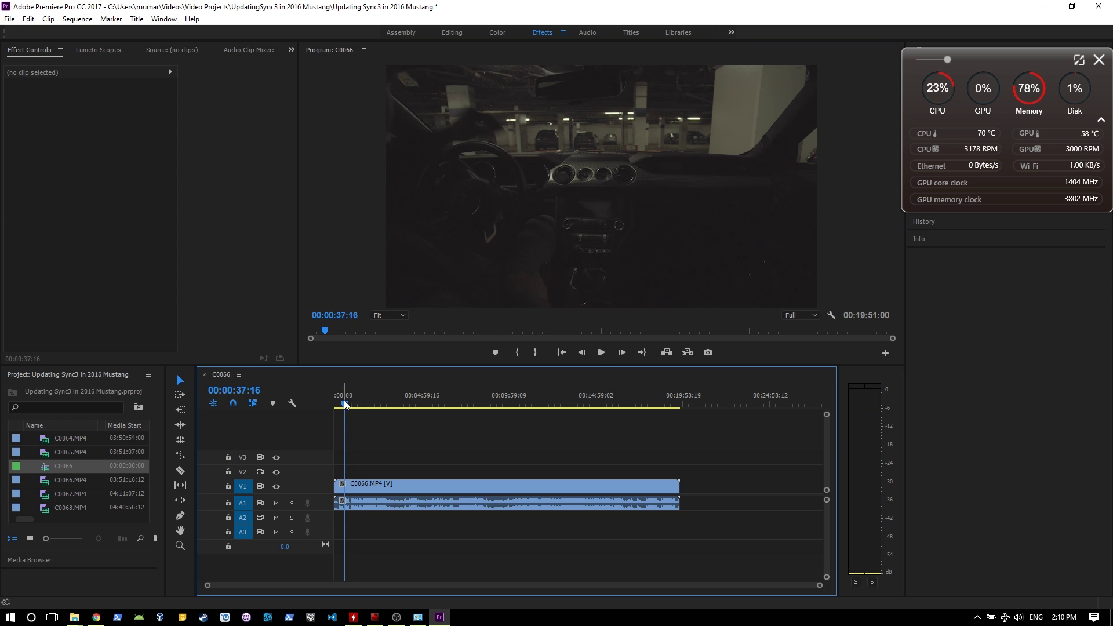
left_click(339, 405)
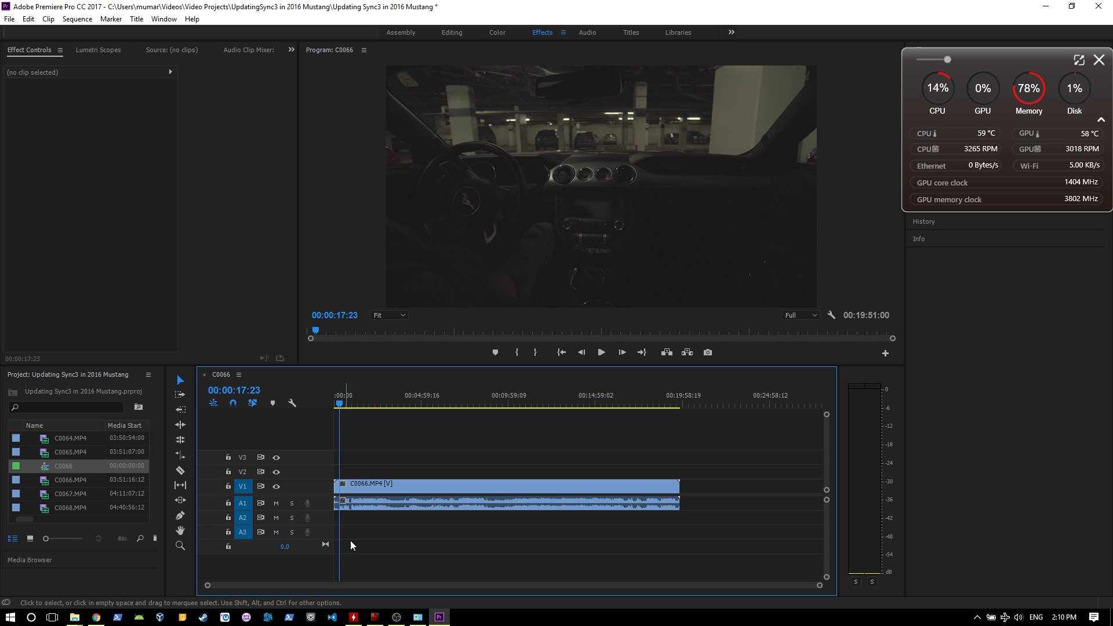
key("equal")
key("equal")
key("equal")
key("c")
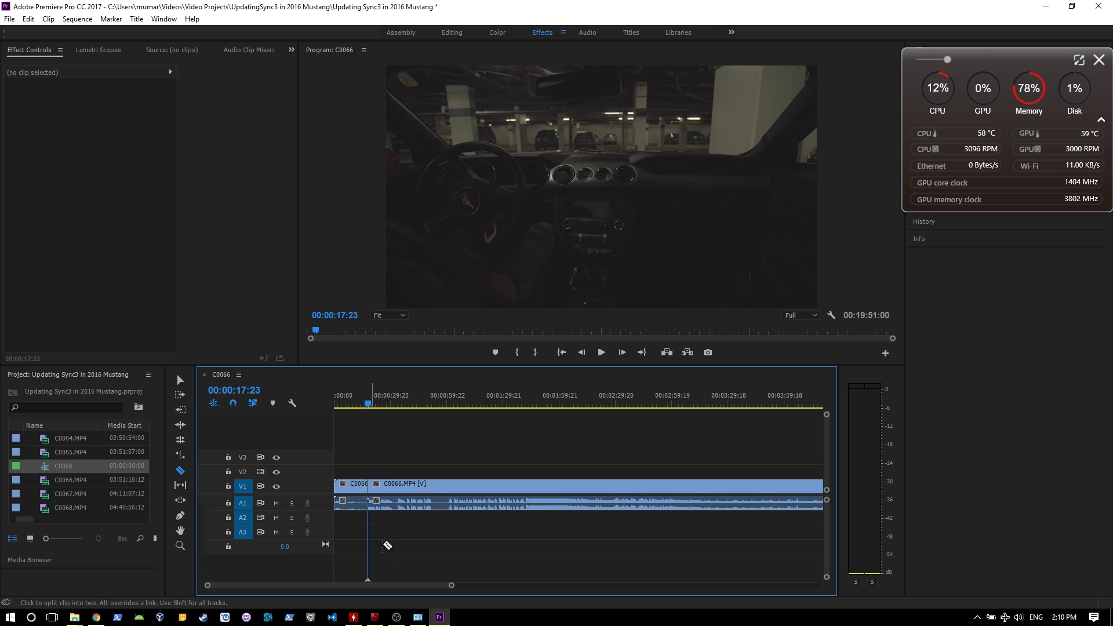
key("v")
left_click(350, 486)
key("shift+Delete")
key("space")
key("space")
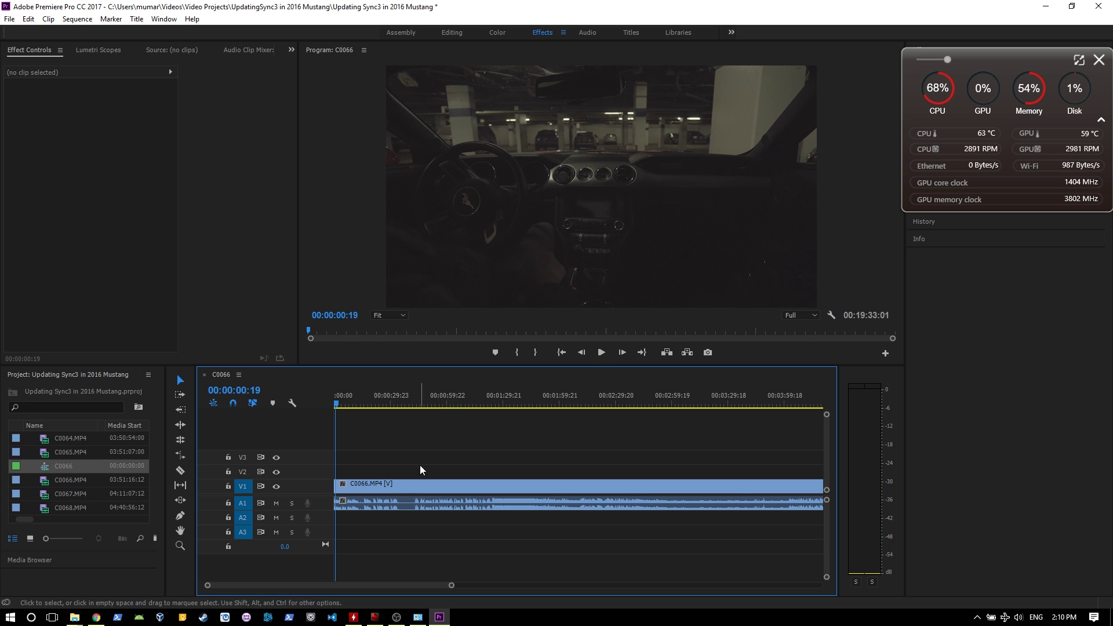
- Split the C0066.MP4 clip at 00:00:34:07 and select the part after the cut
key("c")
left_click(400, 486)
key("v")
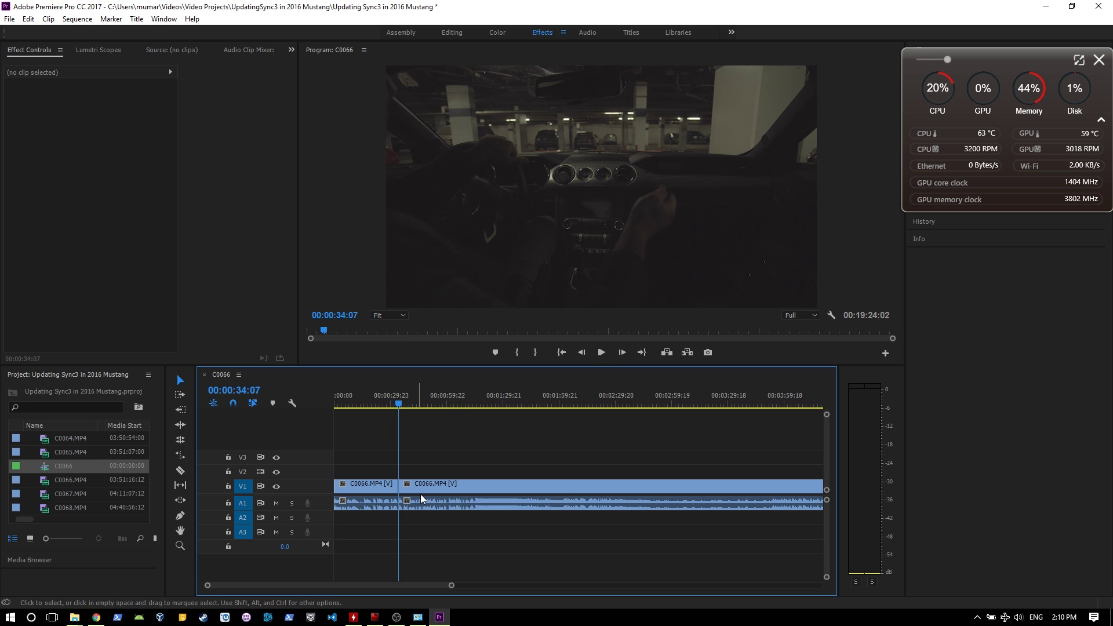
left_click(468, 482)
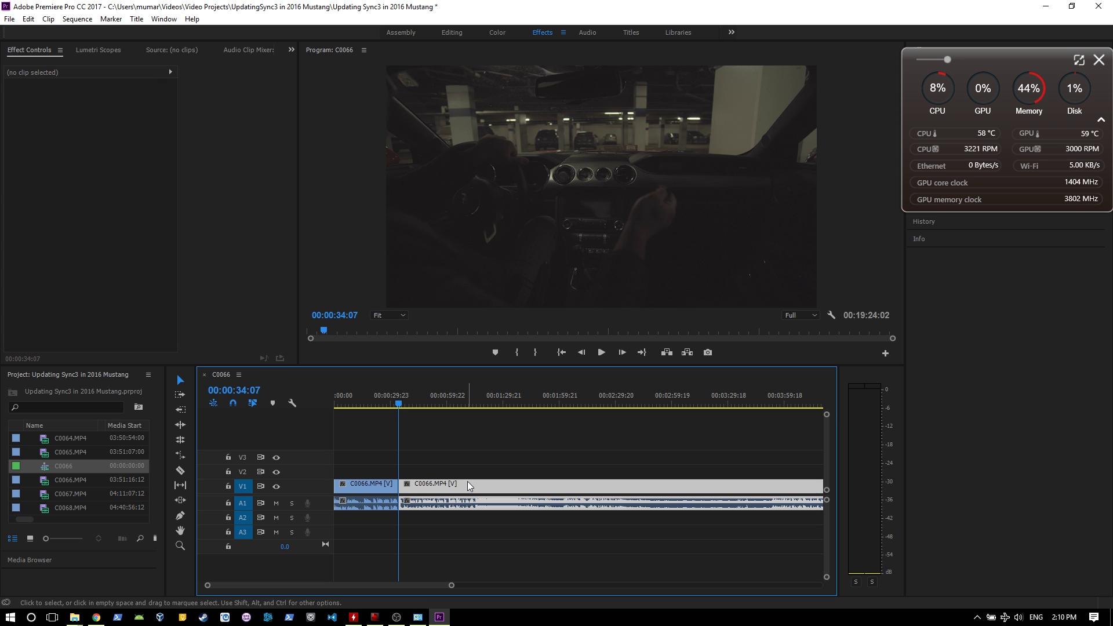
- Split the selected C0066.MP4 part again at 00:02:36:07
key("space")
left_click_drag(462, 406, 626, 408)
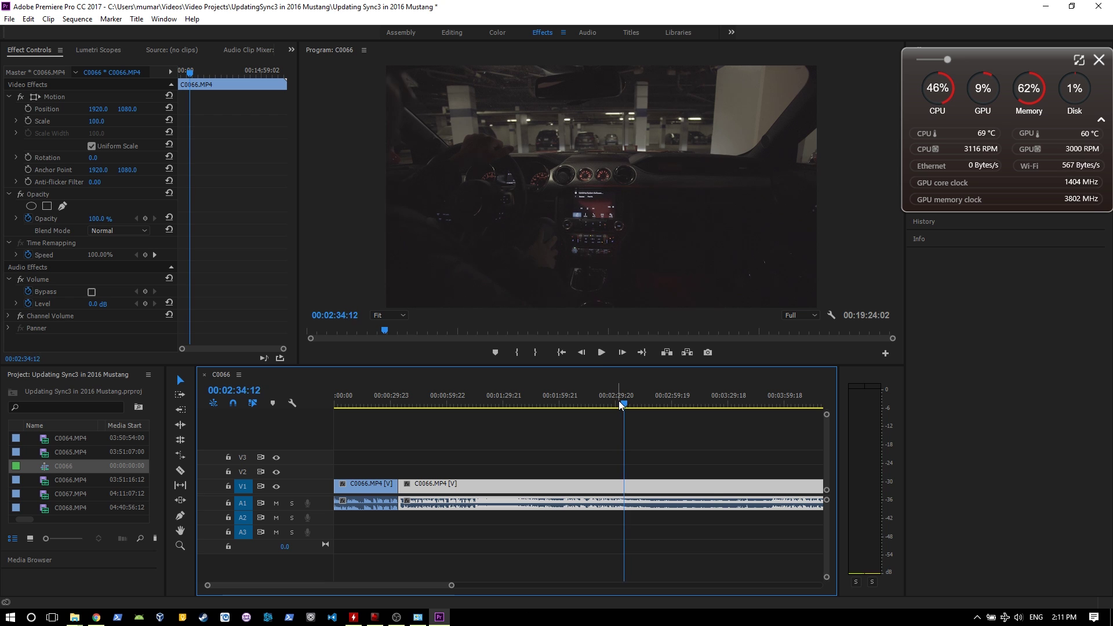
key("c")
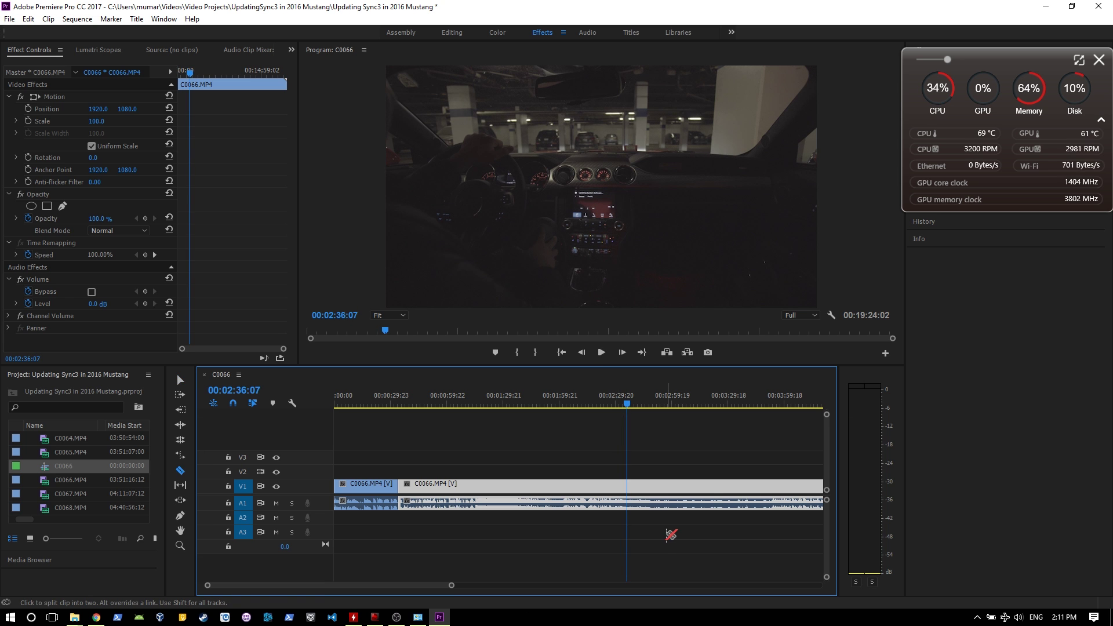
left_click(630, 492)
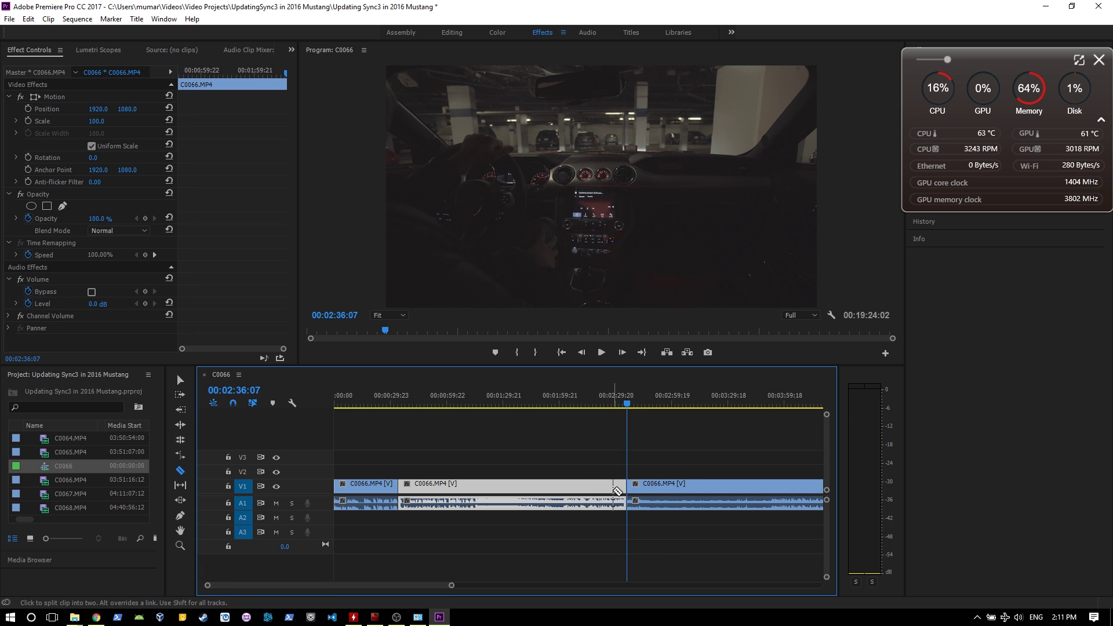
- Find the end of the long driving section and split C0066.MP4 at 00:18:18:20
scroll(614, 487, "right", 2)
scroll(614, 491, "right", 5)
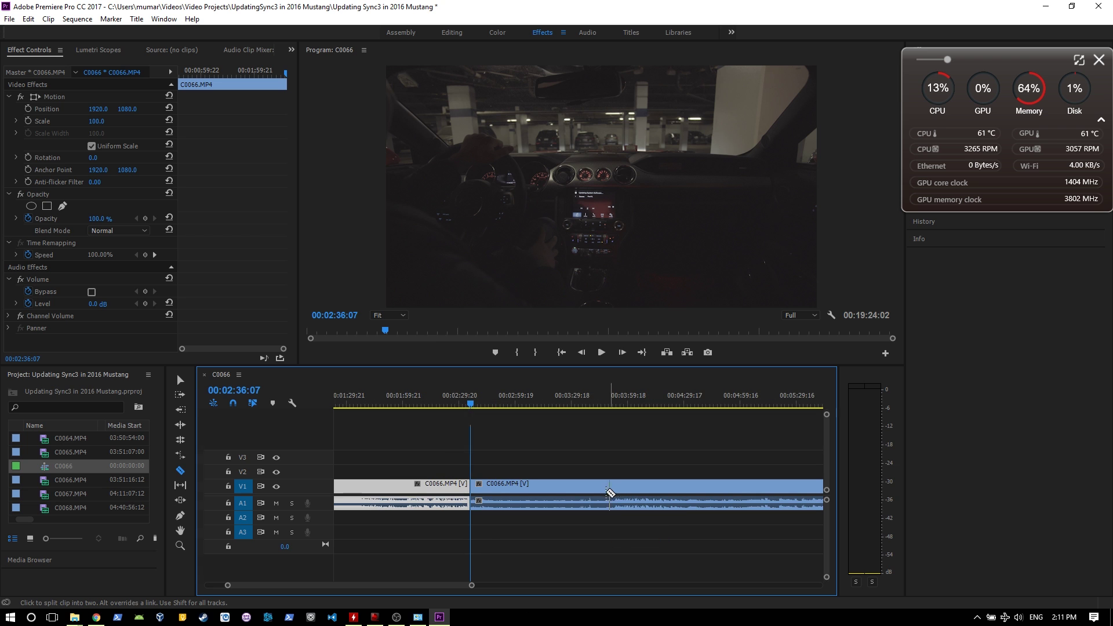
left_click_drag(471, 405, 647, 412)
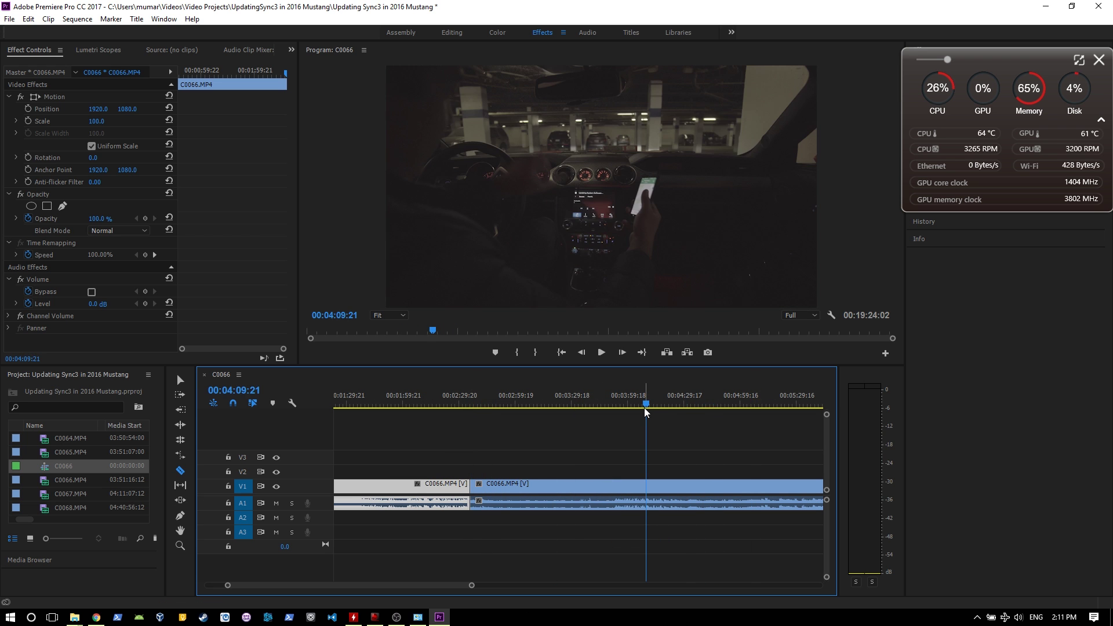
scroll(631, 475, "down", 5)
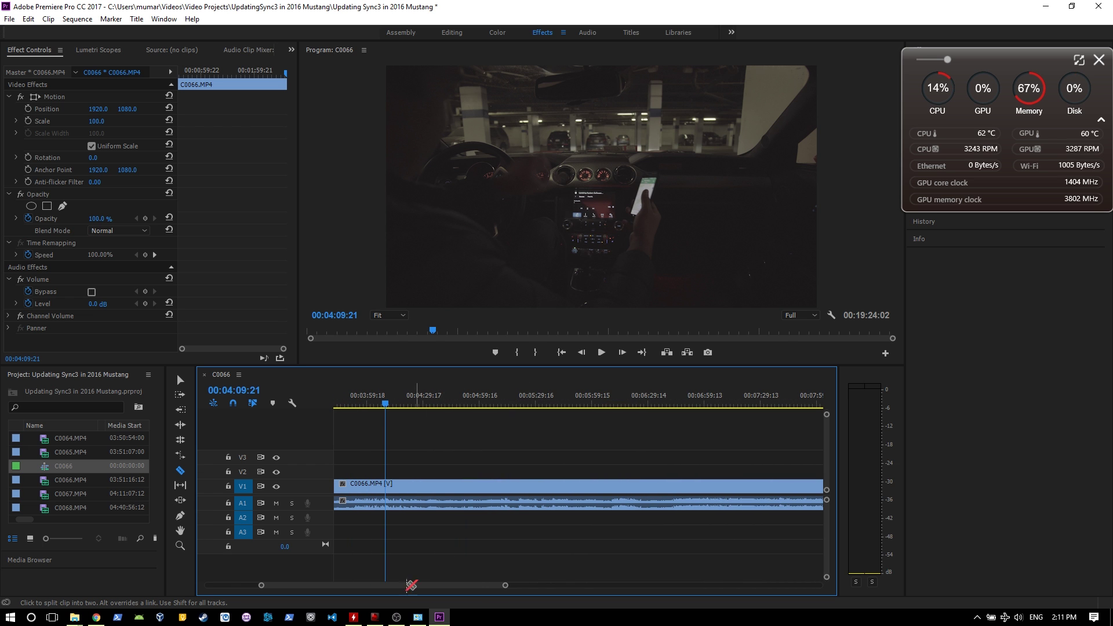
key("v")
scroll(591, 464, "down", 10)
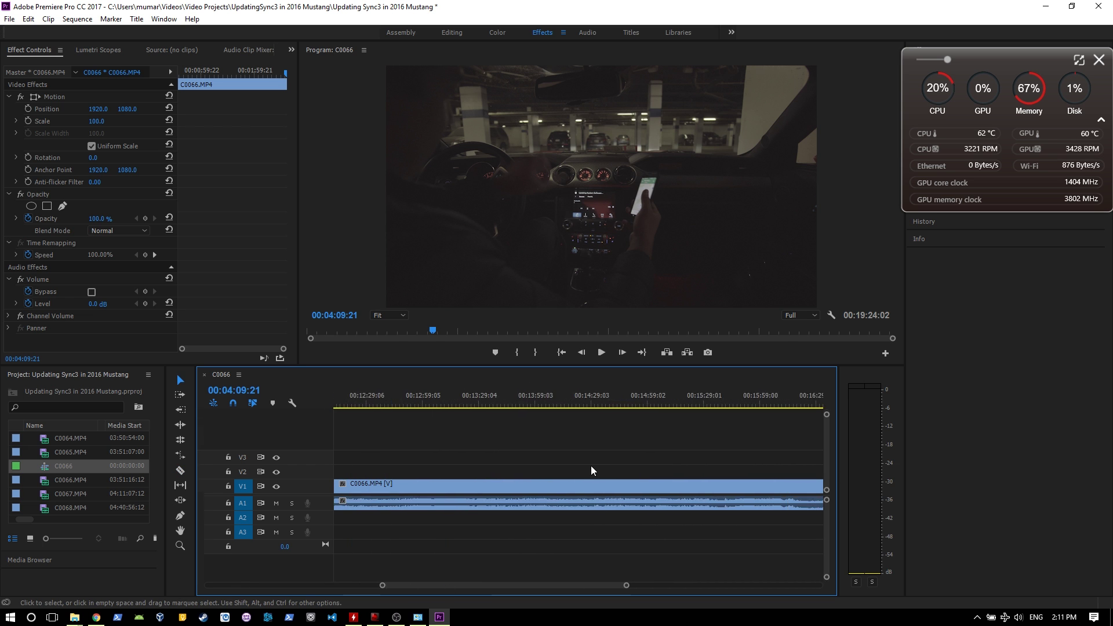
left_click_drag(553, 395, 764, 354)
scroll(589, 512, "up", 3)
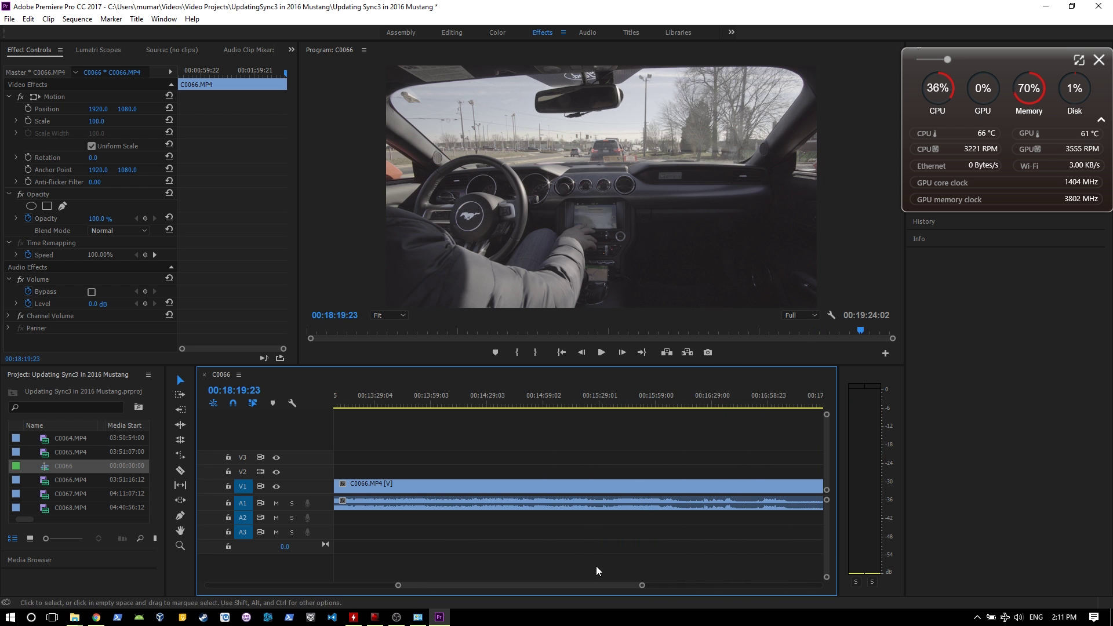
scroll(575, 580, "up", 1)
left_click_drag(574, 586, 614, 586)
left_click(611, 406)
left_click_drag(611, 405, 612, 405)
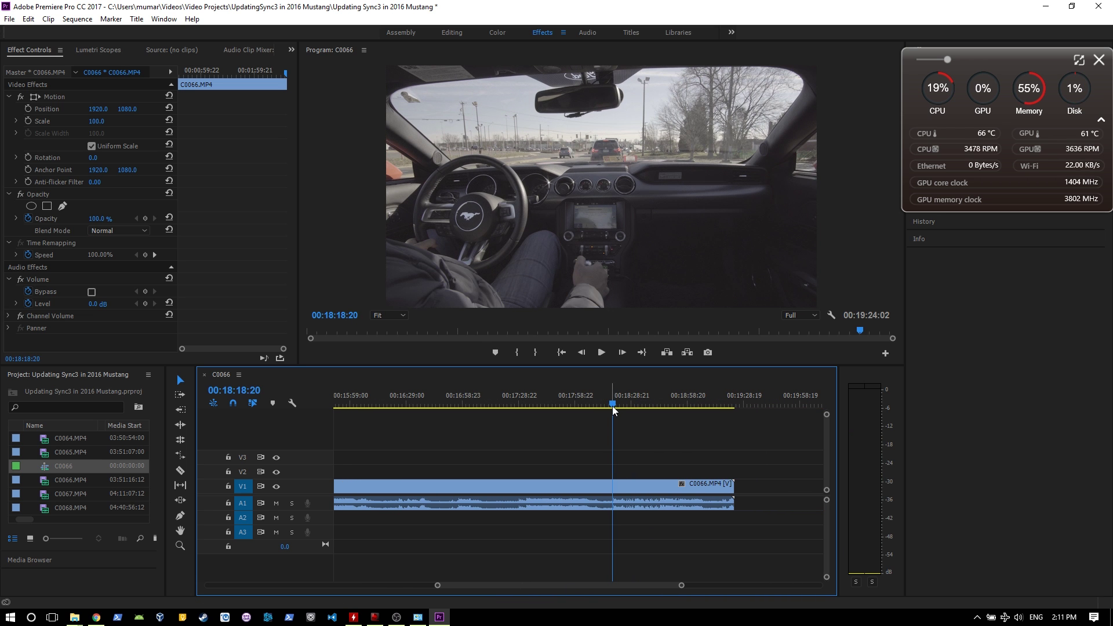
key("c")
left_click(613, 492)
key("v")
- Try to set the speed of the clip between 00:02:36:07 and 00:18:18:20 to 600% without shifting trailing clips
left_click(486, 493)
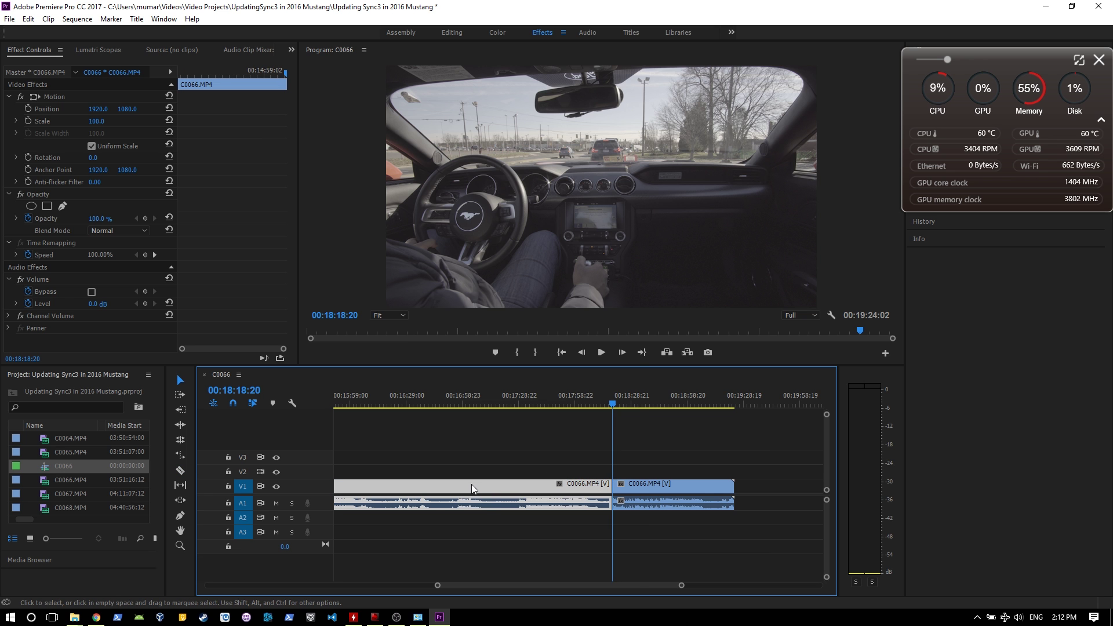
right_click(485, 493)
left_click(533, 422)
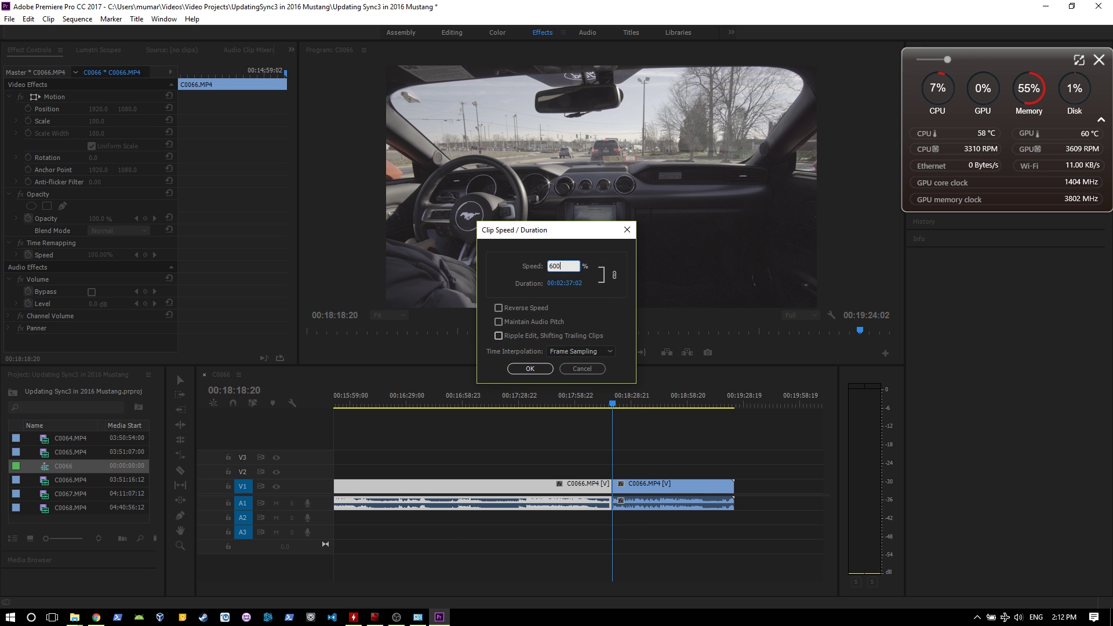
key("Return")
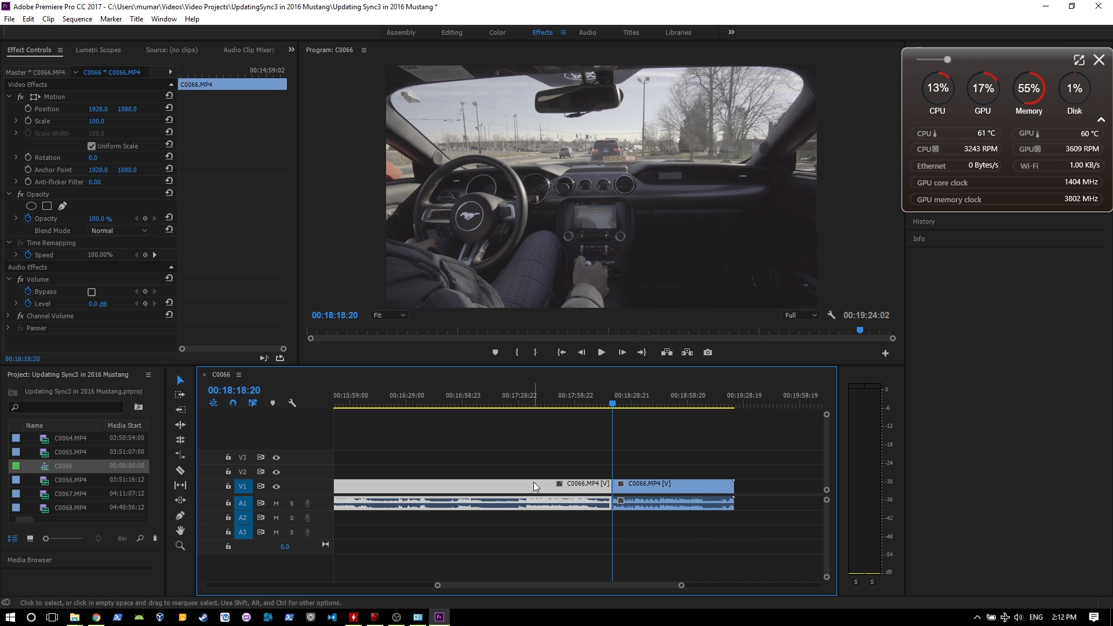
- Set the speed of the long middle clip to 600% with Ripple Edit, Shifting Trailing Clips enabled
right_click(516, 494)
left_click(553, 351)
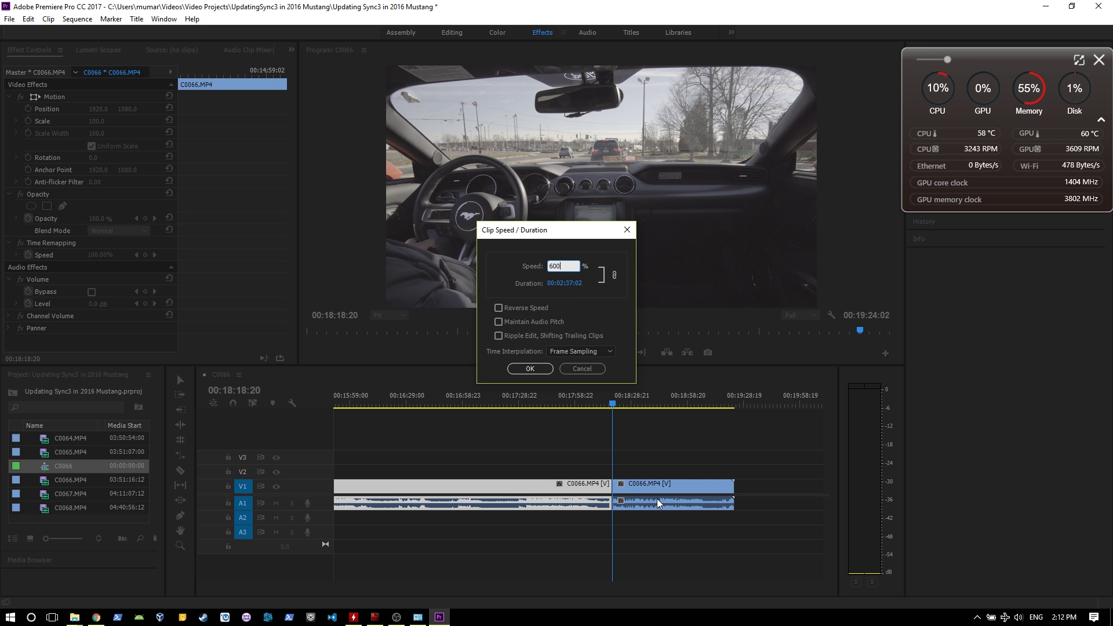
left_click(530, 336)
left_click(527, 368)
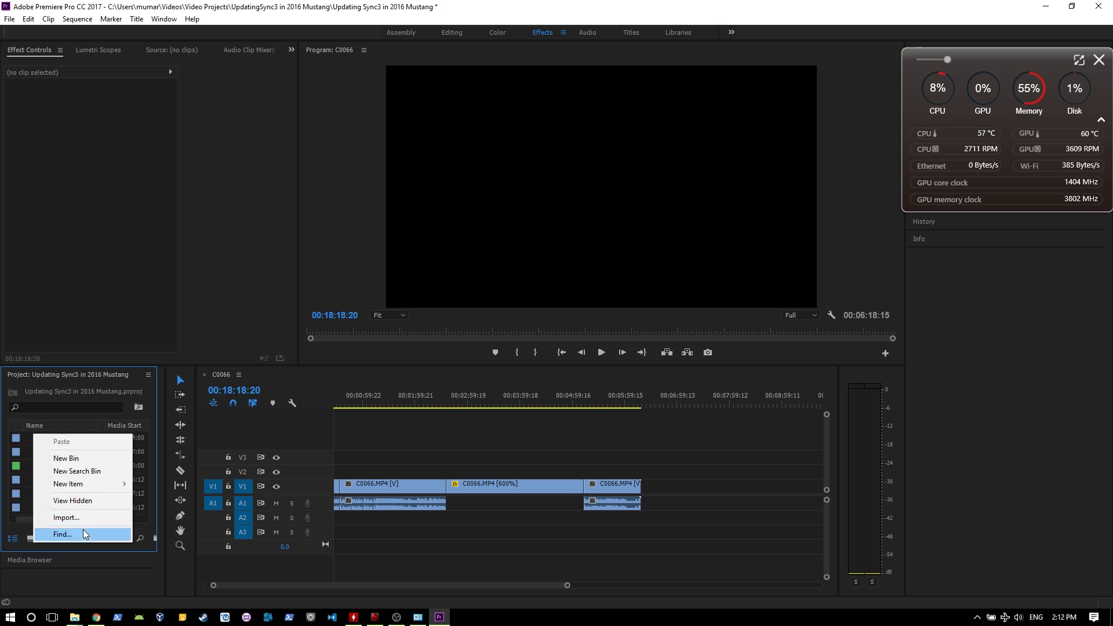
- Import the Phife_for_Life music track from the Videos > Video Audio > Music folder on the My Passport (F:) drive
left_click(79, 522)
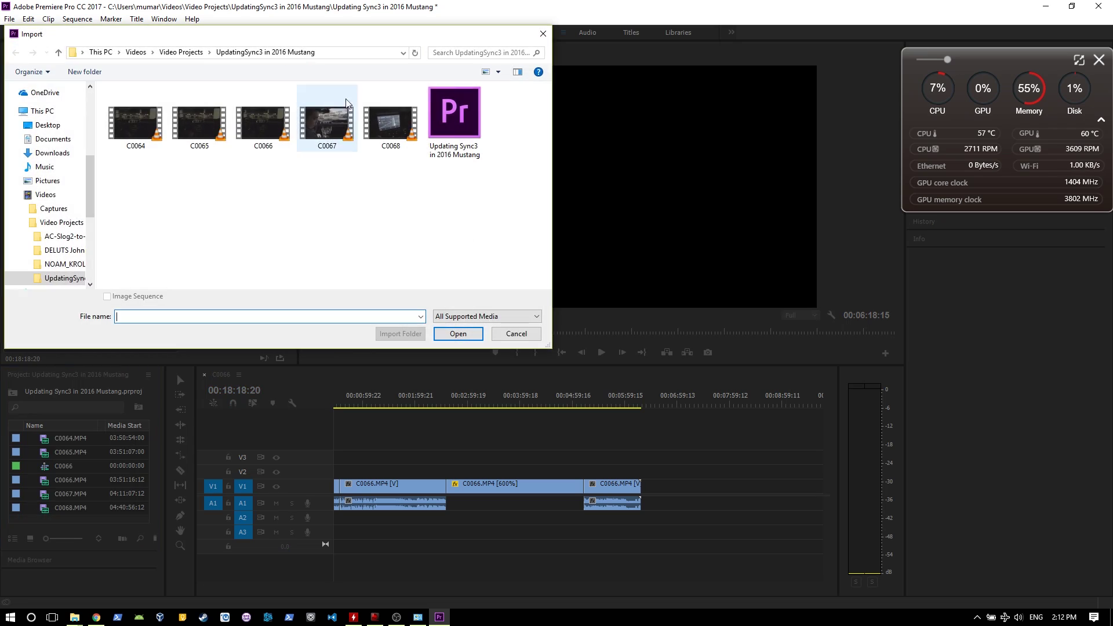
left_click(136, 52)
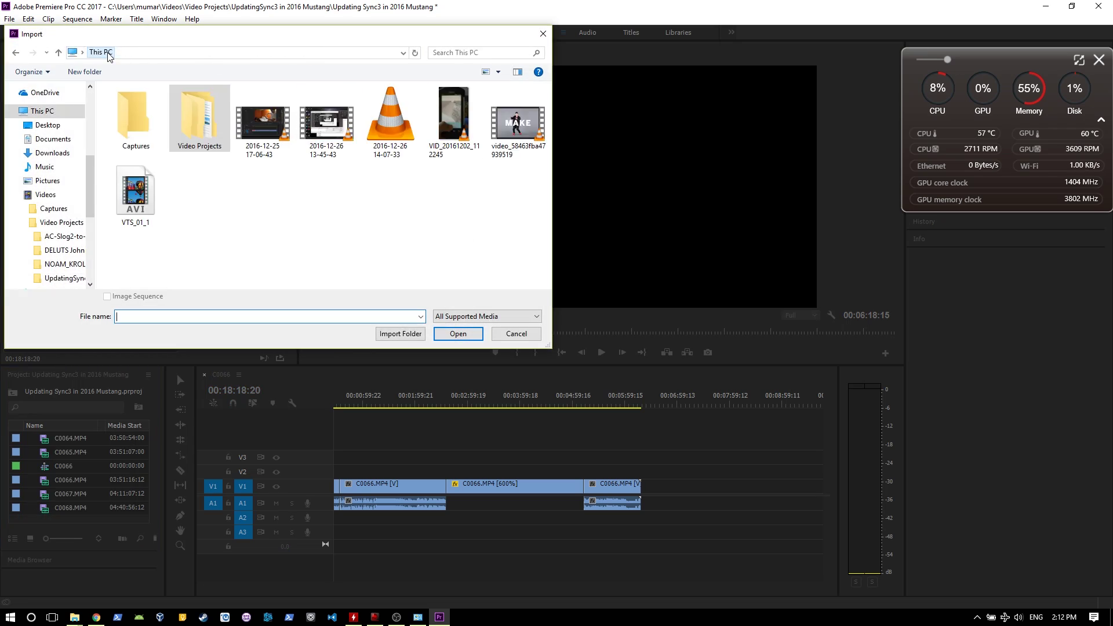
left_click(120, 52)
left_click(220, 139)
left_click(196, 130)
double_click(197, 131)
scroll(177, 204, "down", 5)
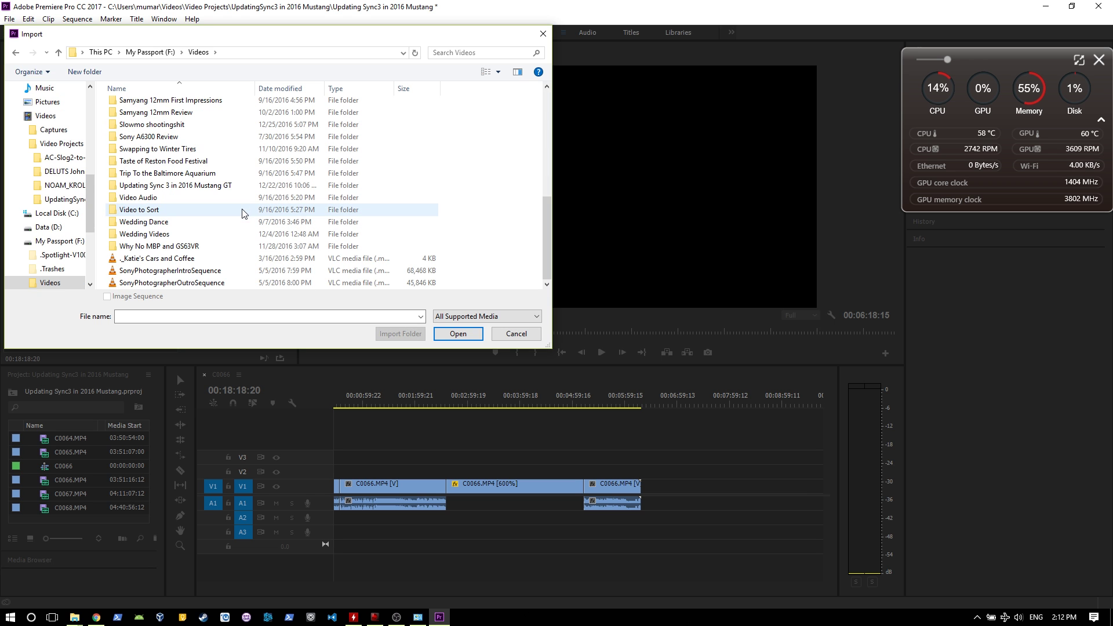
double_click(179, 199)
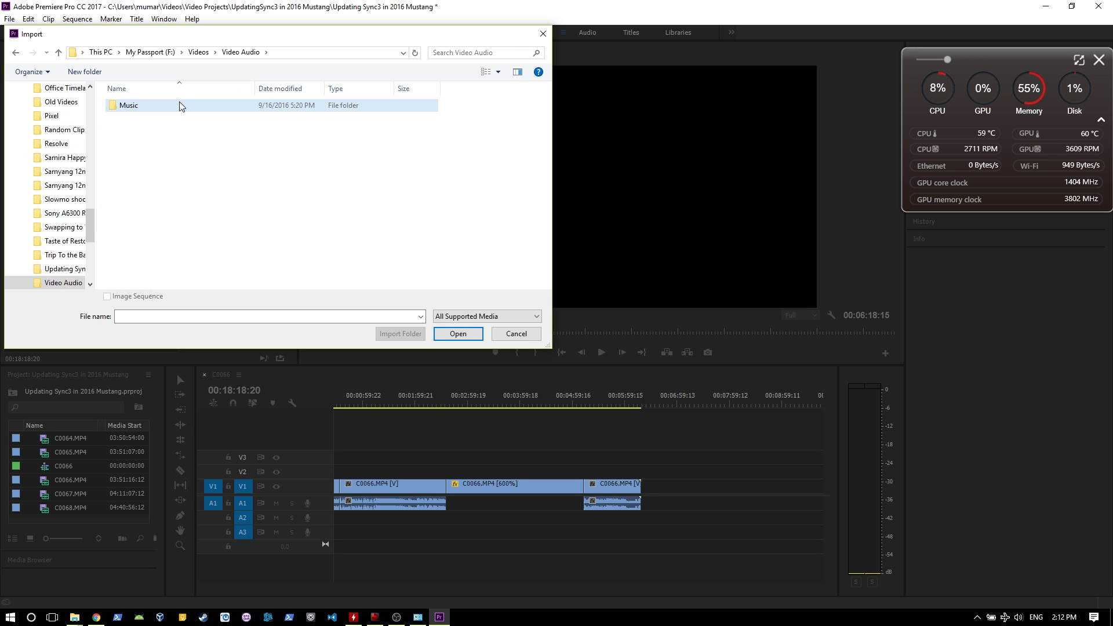
left_click(182, 106)
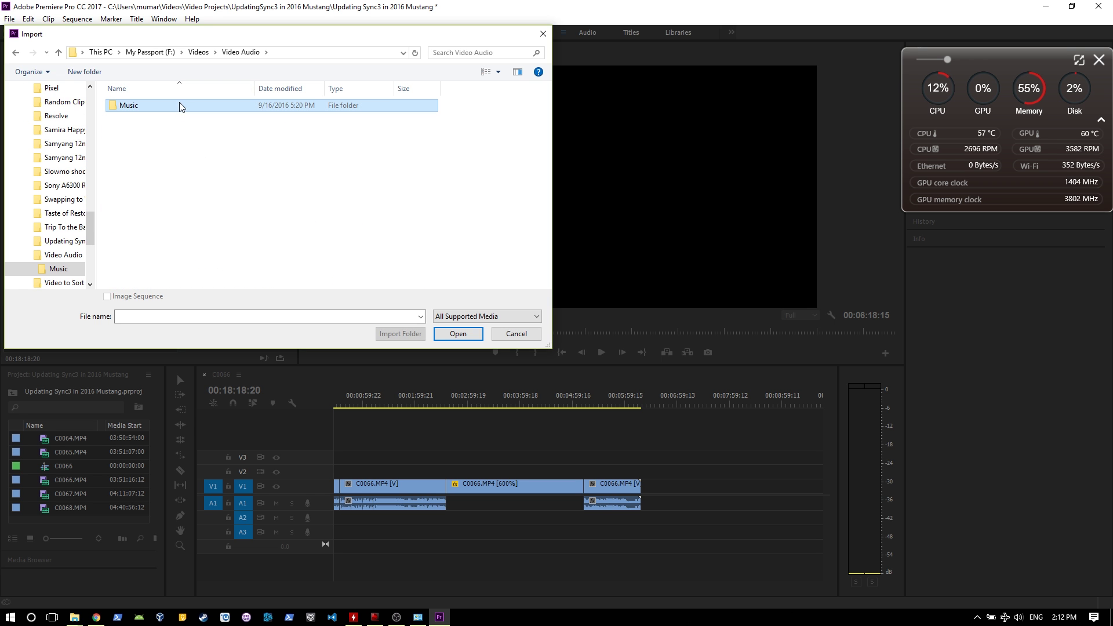
double_click(149, 105)
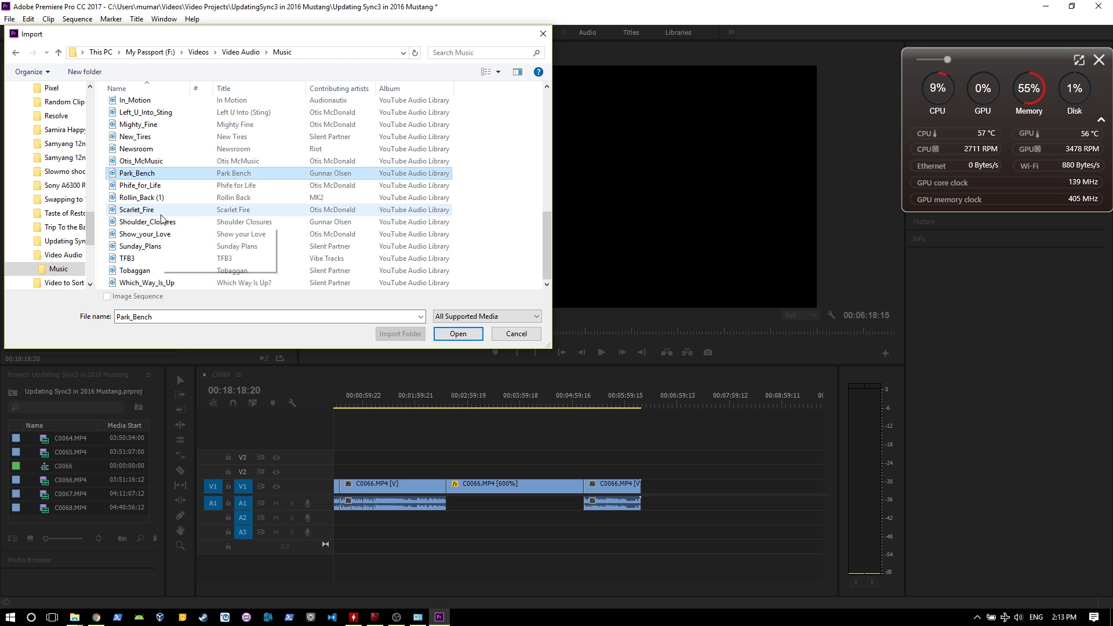
double_click(165, 186)
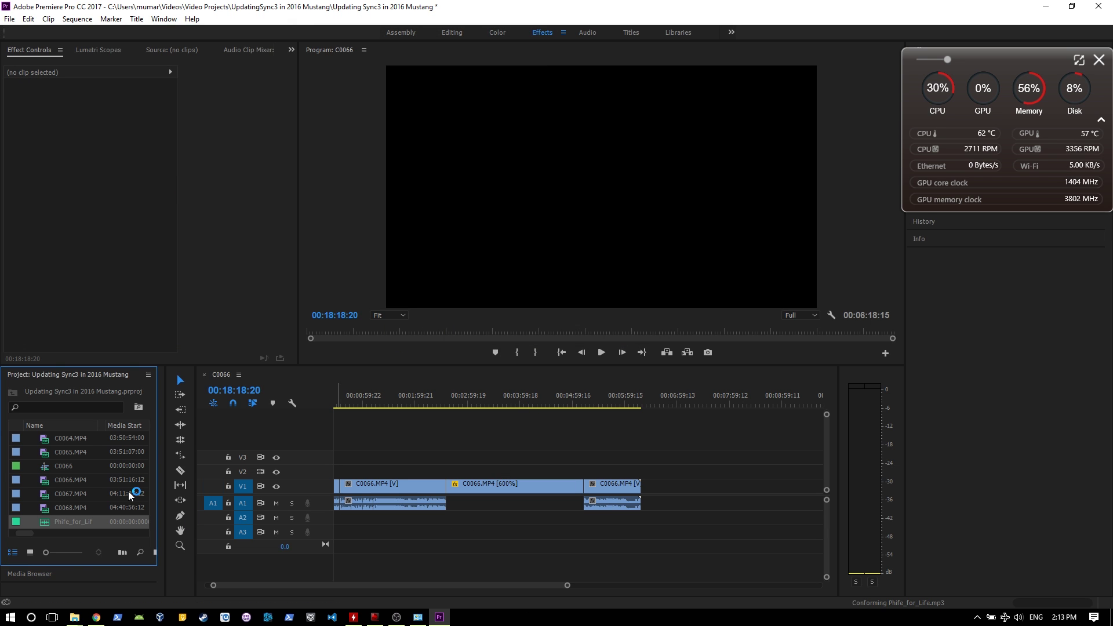
- Place Phife_for_Life on track A3 under the 600% C0066.MP4 clip and trim its end to match the clip
left_click_drag(67, 522, 449, 536)
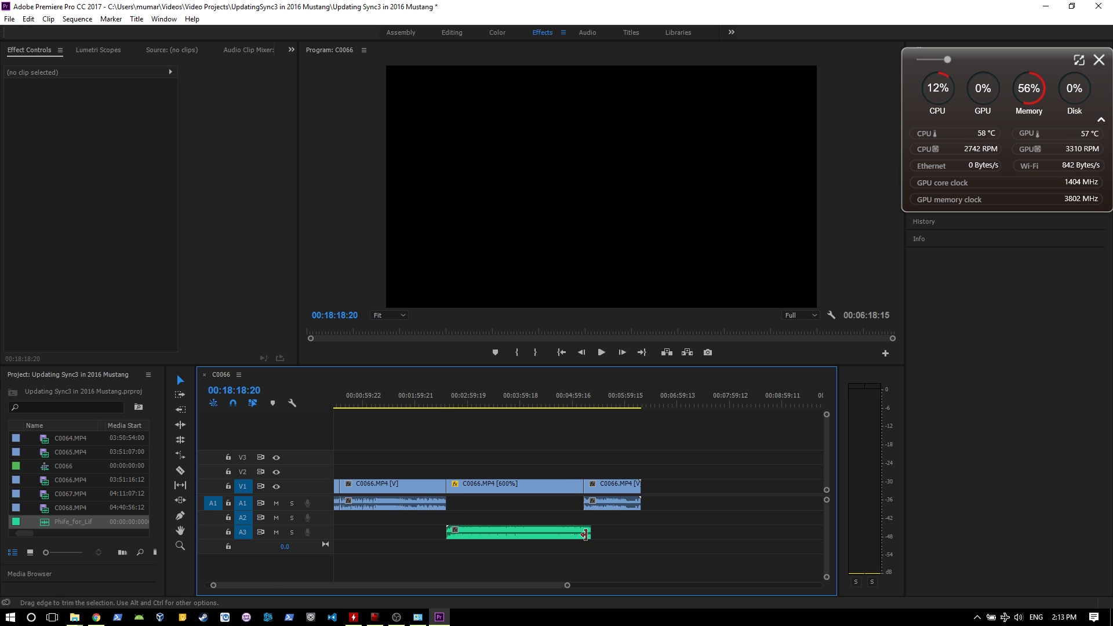
left_click_drag(587, 534, 583, 533)
left_click(394, 397)
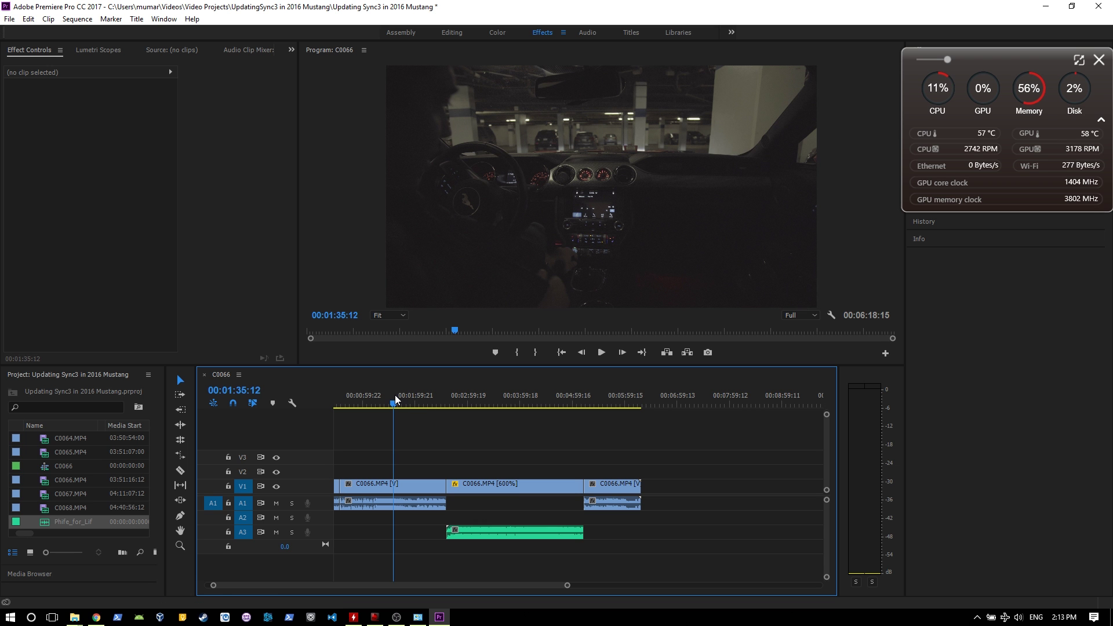
- Set the Volume Level of the Phife_for_Life clip to -10 dB
left_click(495, 529)
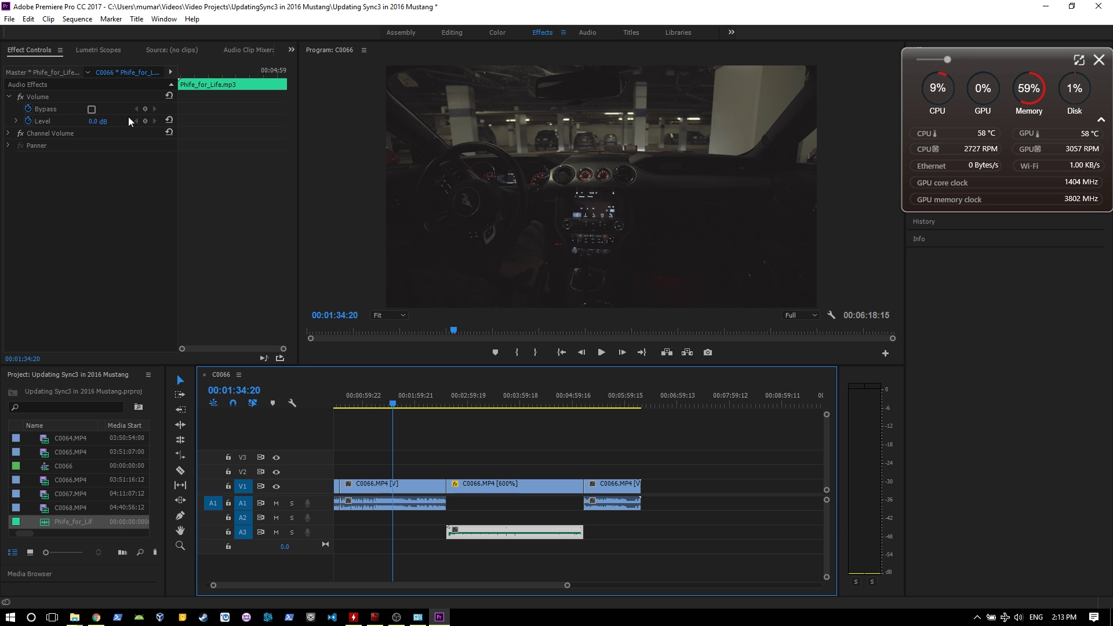
left_click(93, 120)
type("-10")
key("Return")
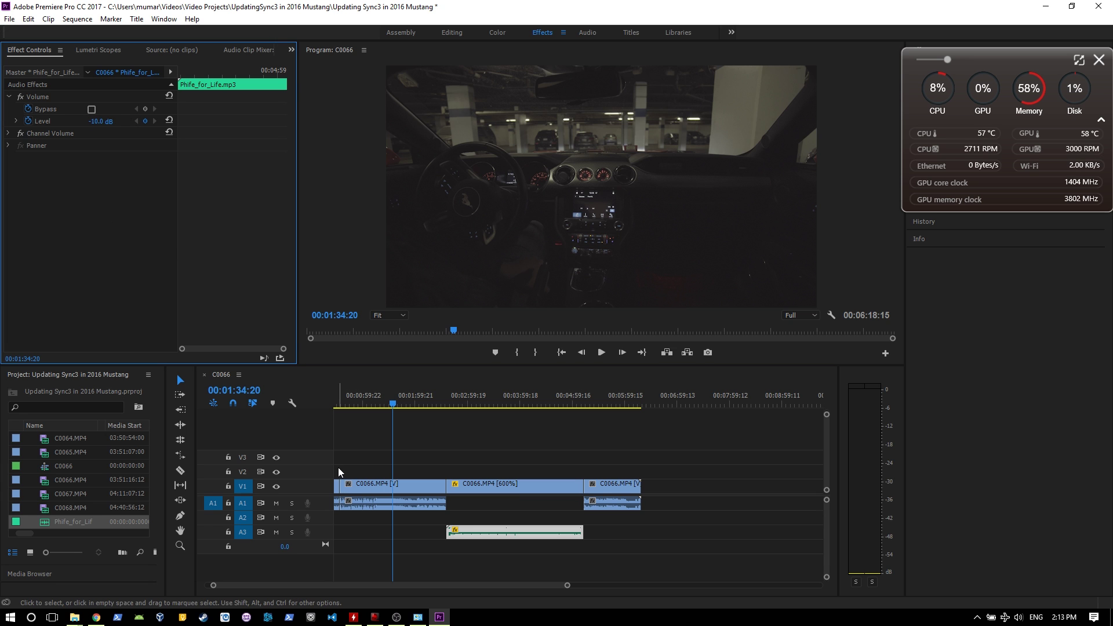
- Stack three copies of the 600% C0066.MP4 clip directly above it on tracks V2, V3 and V4
left_click(290, 399)
key("Home")
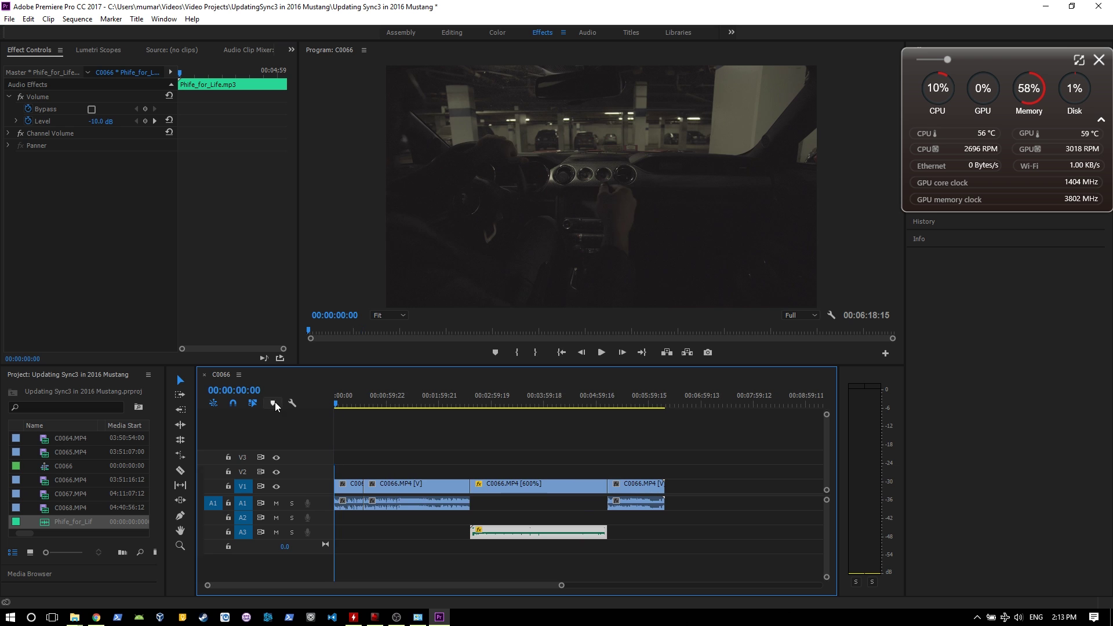
left_click(517, 487)
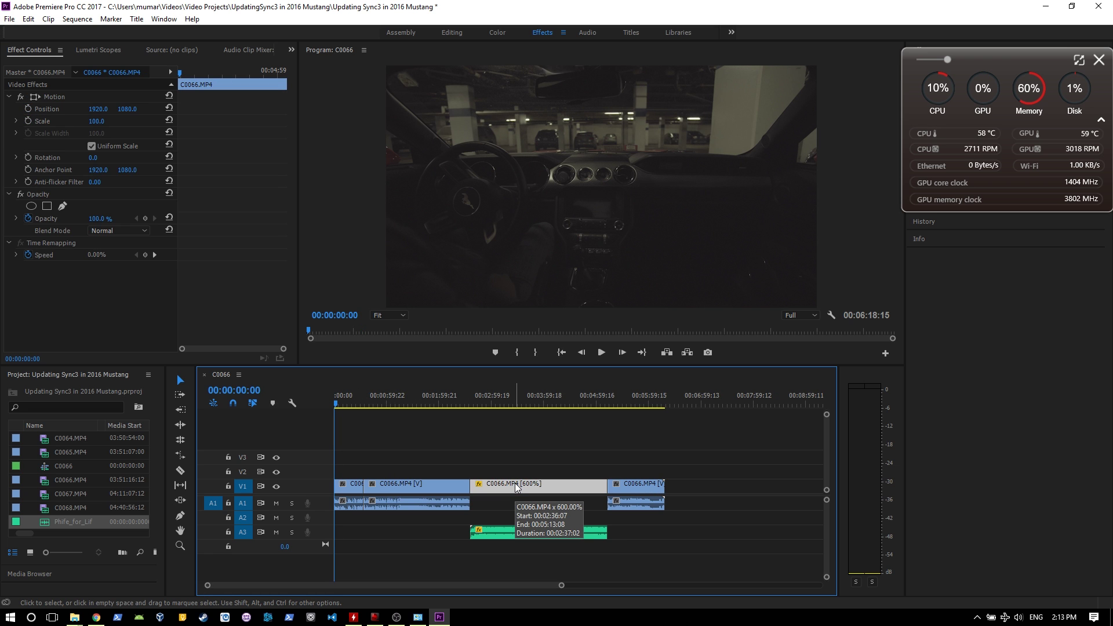
left_click_drag(516, 487, 505, 442)
left_click(502, 472)
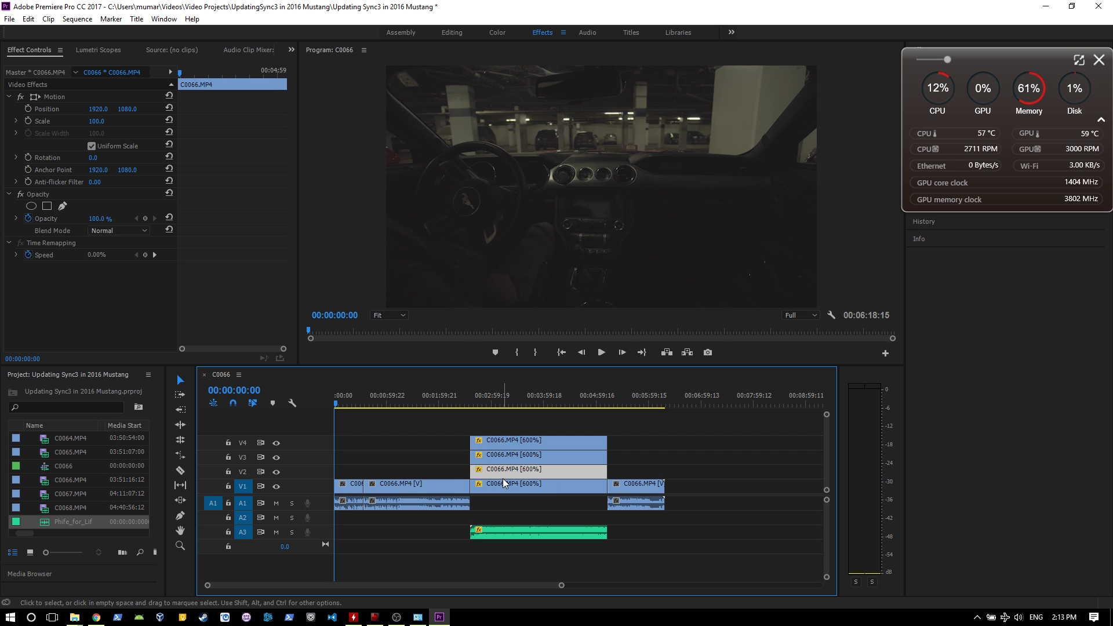
left_click(504, 484)
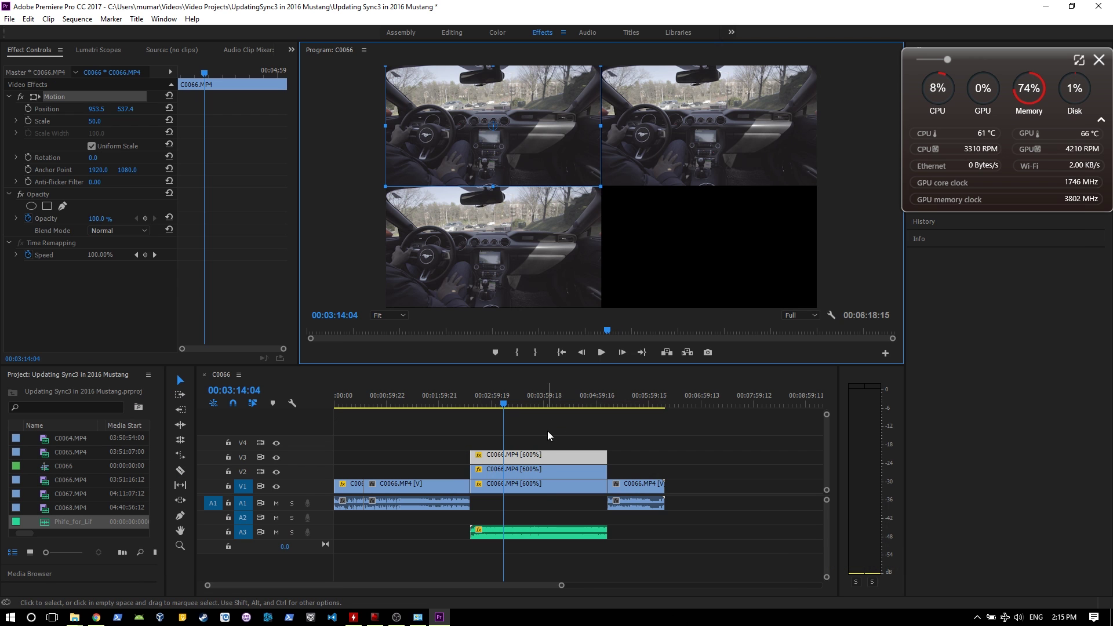
- Copy the scaled V3 clip up to V4, then move the V3 picture into the frame's empty lower-right quarter, at about 2876, 1612
left_click_drag(541, 456, 540, 441)
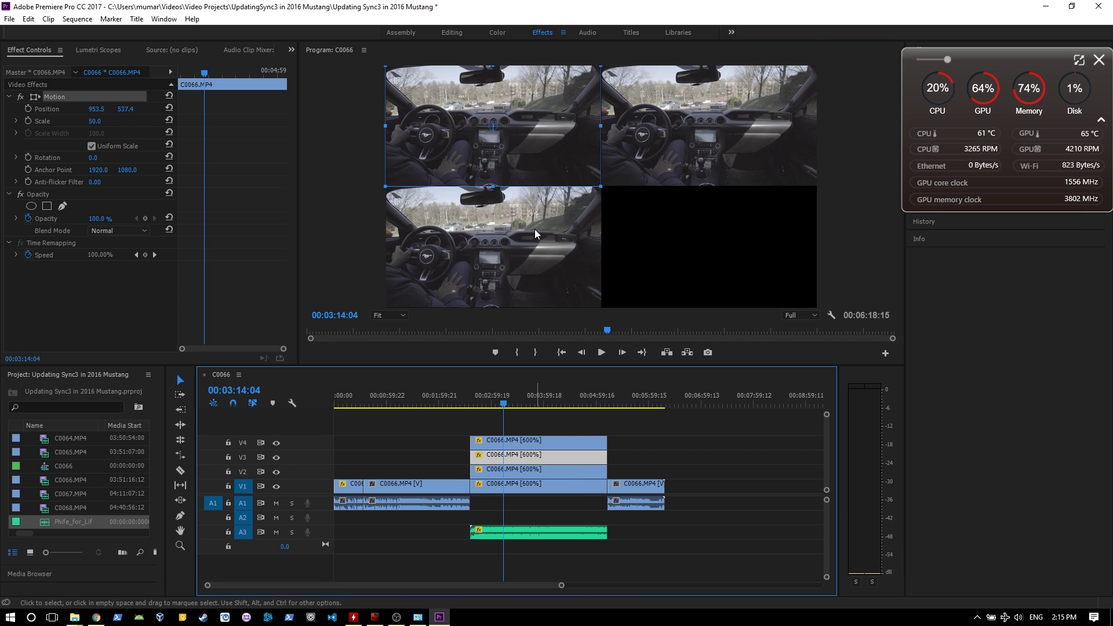
left_click_drag(522, 165, 733, 283)
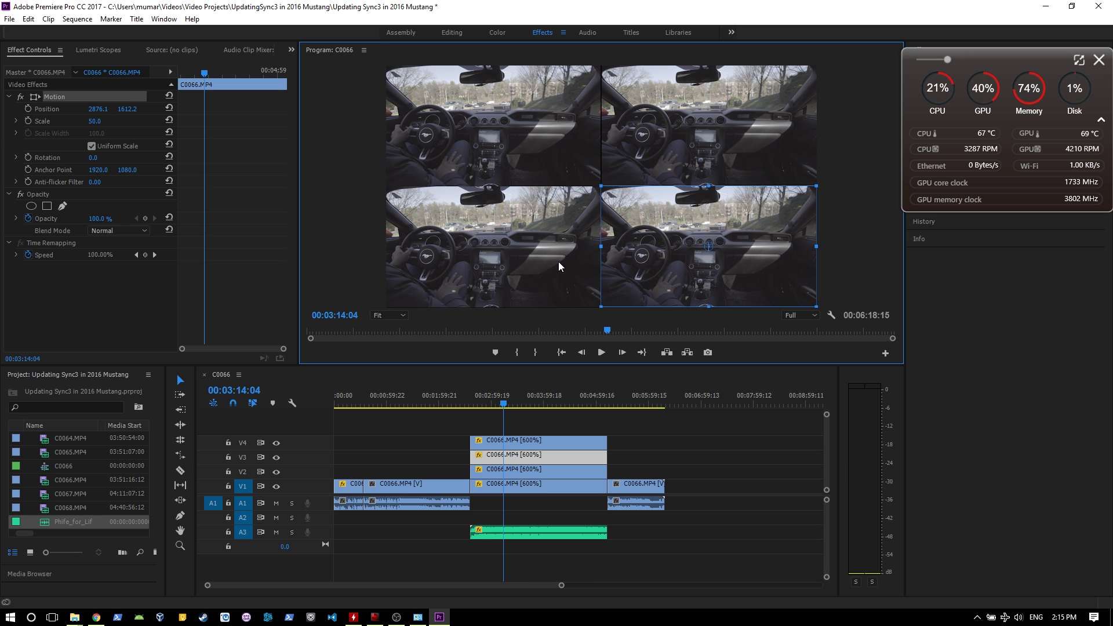
left_click(459, 399)
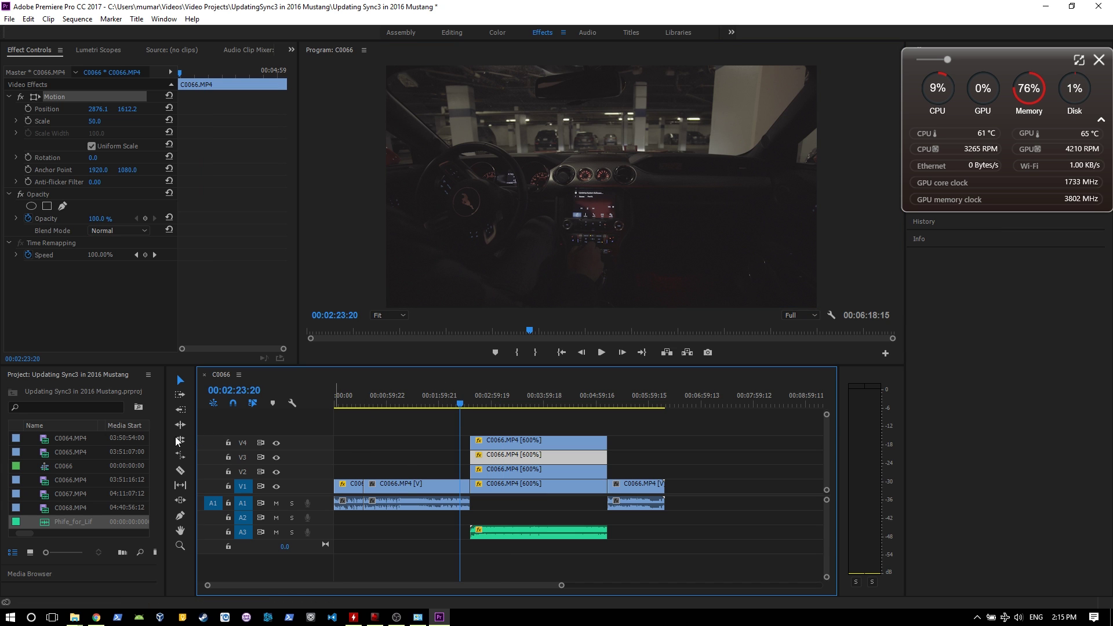
- Create a 3840 x 2160 adjustment layer at 23.976 fps with square pixels in the project
right_click(32, 439)
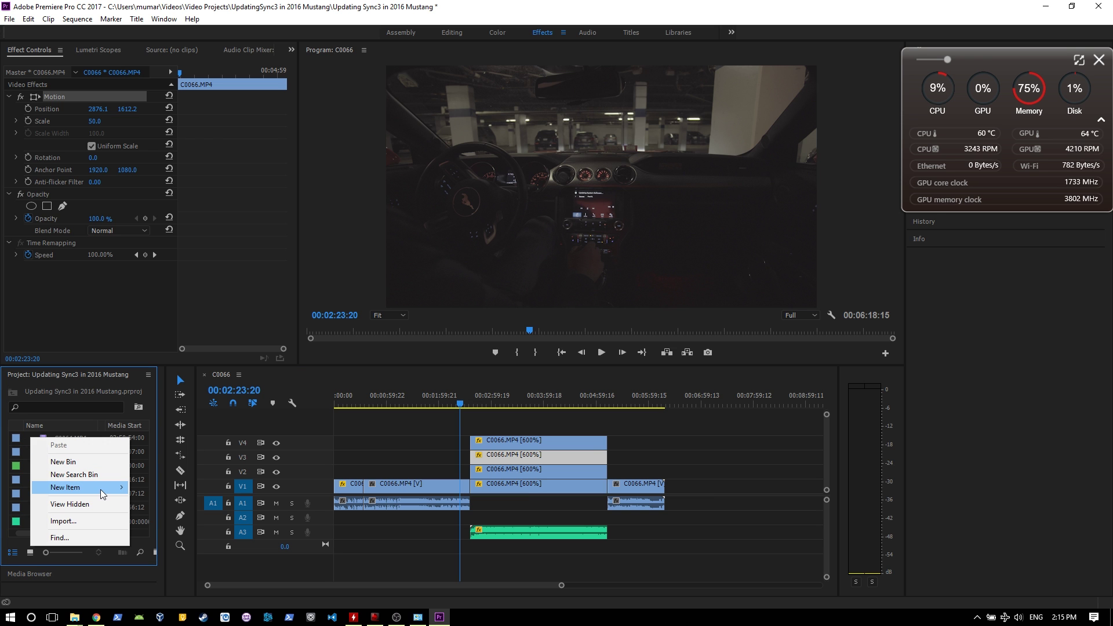
mouse_move(93, 487)
left_click(168, 513)
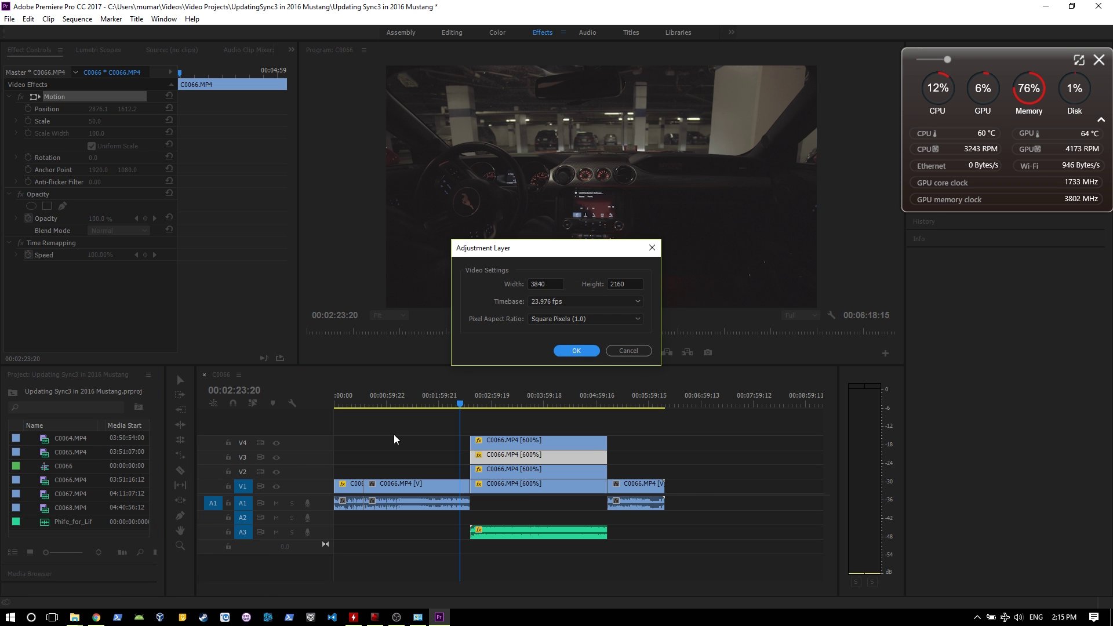
left_click(583, 356)
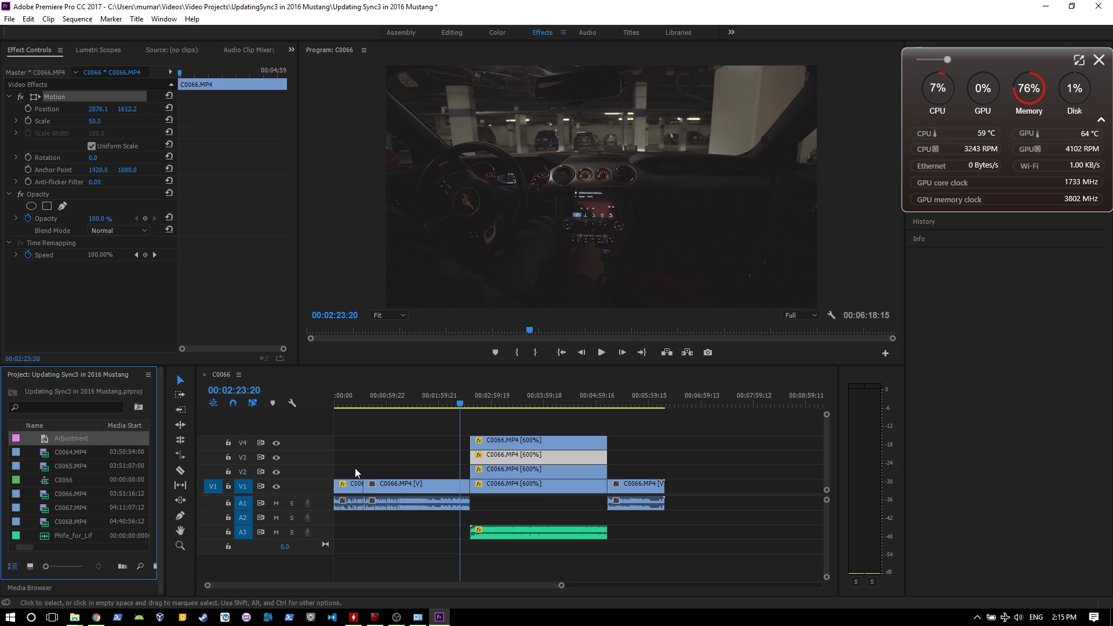
- Place the adjustment layer on track V5 at the sequence start and extend it to the end of the last clip
left_click_drag(97, 433, 358, 431)
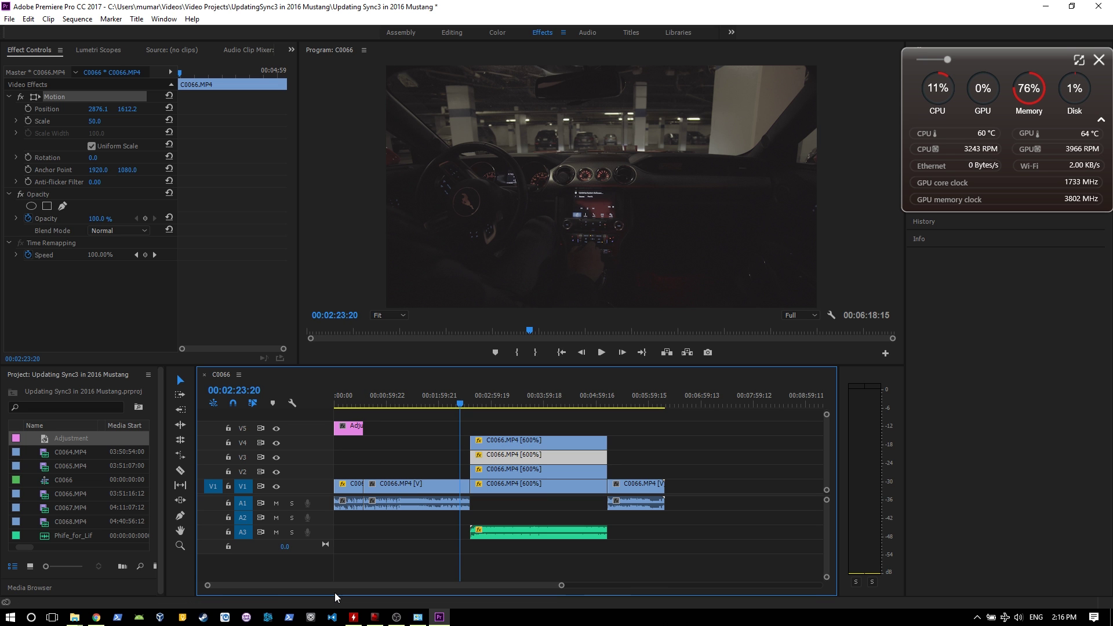
left_click_drag(365, 426, 667, 422)
left_click_drag(353, 407, 416, 408)
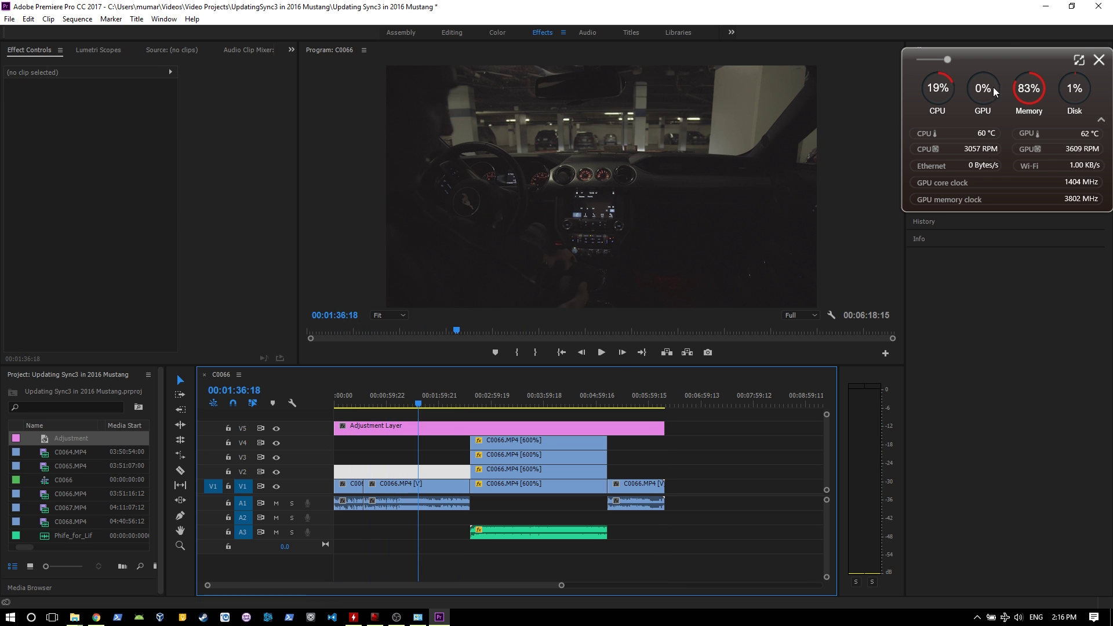
- Switch to the Color workspace and set the second C0066.MP4 clip's white balance to Temperature 15.2 and Tint -3.3
left_click_drag(1071, 71, 998, 323)
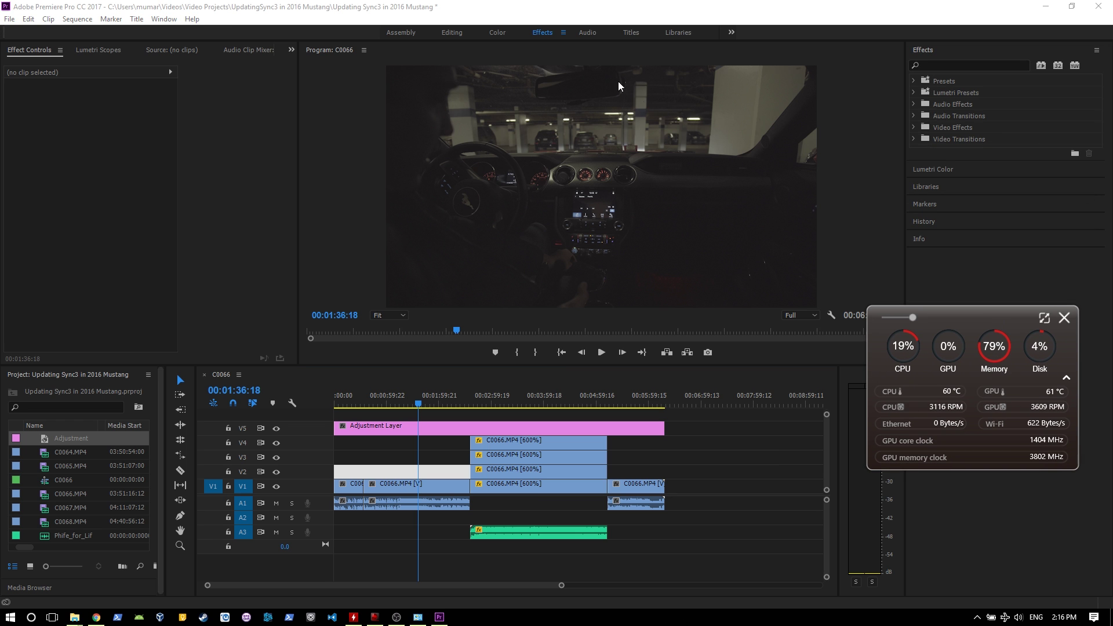
left_click(502, 34)
left_click(998, 88)
left_click(985, 105)
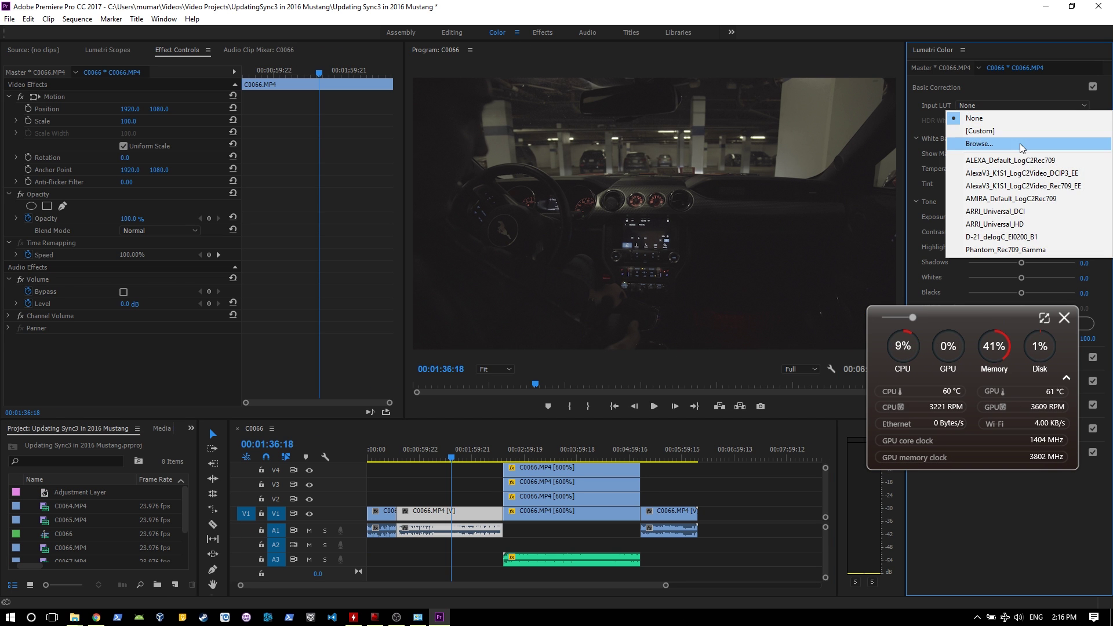
key("Escape")
mouse_move(1021, 169)
left_mouse_down()
mouse_move(1004, 174)
mouse_move(1030, 173)
left_mouse_up()
left_click(1020, 185)
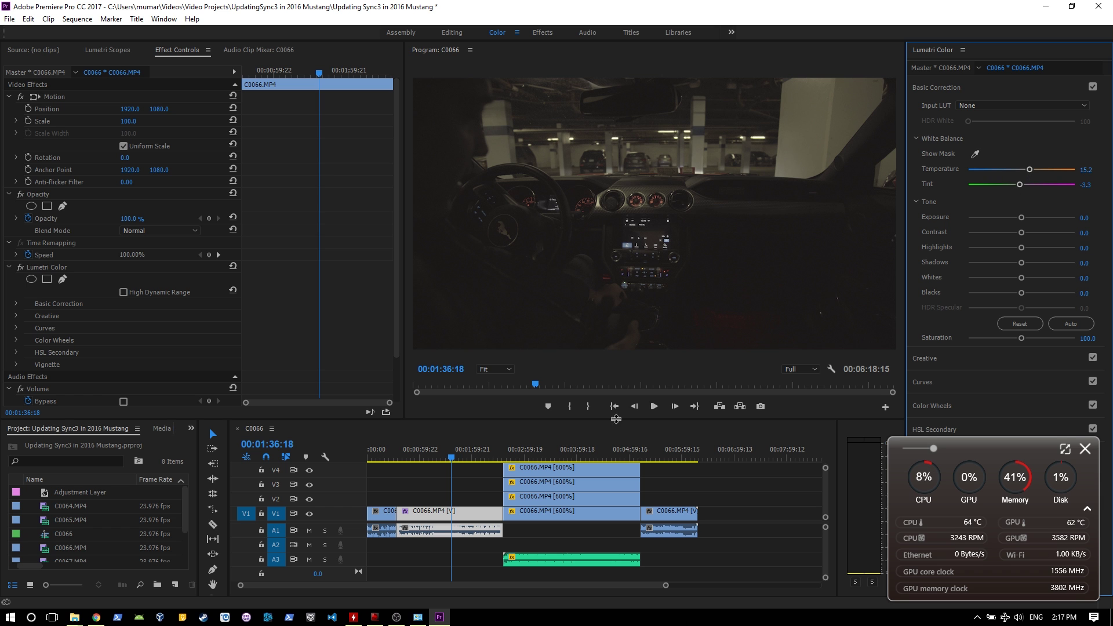
- Shorten the V5 adjustment layer so that it ends where the stacked 600% clips begin
left_click(533, 449)
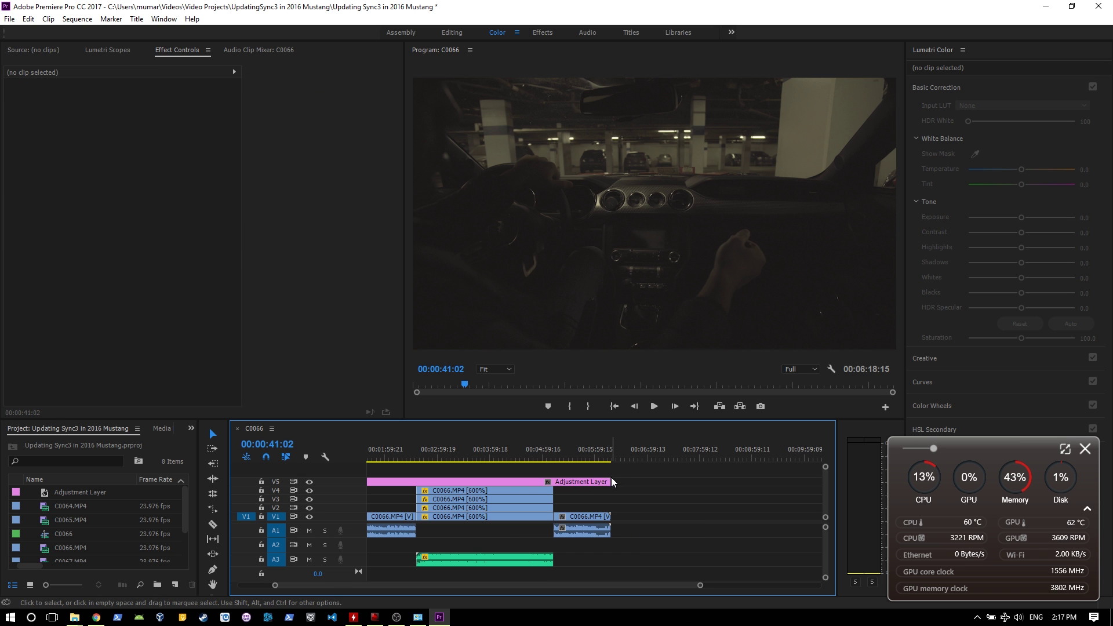
left_click_drag(610, 481, 415, 482)
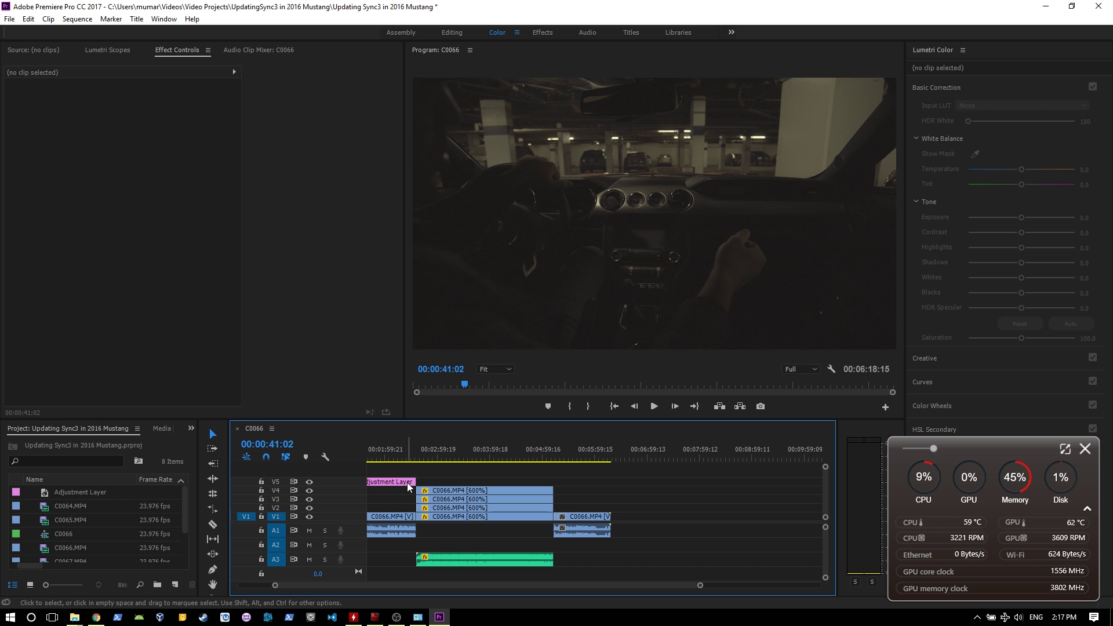
- Add a copy of the adjustment layer above the 600% clips on V5 and extend it to the end of the last clip
left_click(405, 482)
left_click_drag(406, 482, 456, 482)
left_click_drag(466, 482, 552, 482)
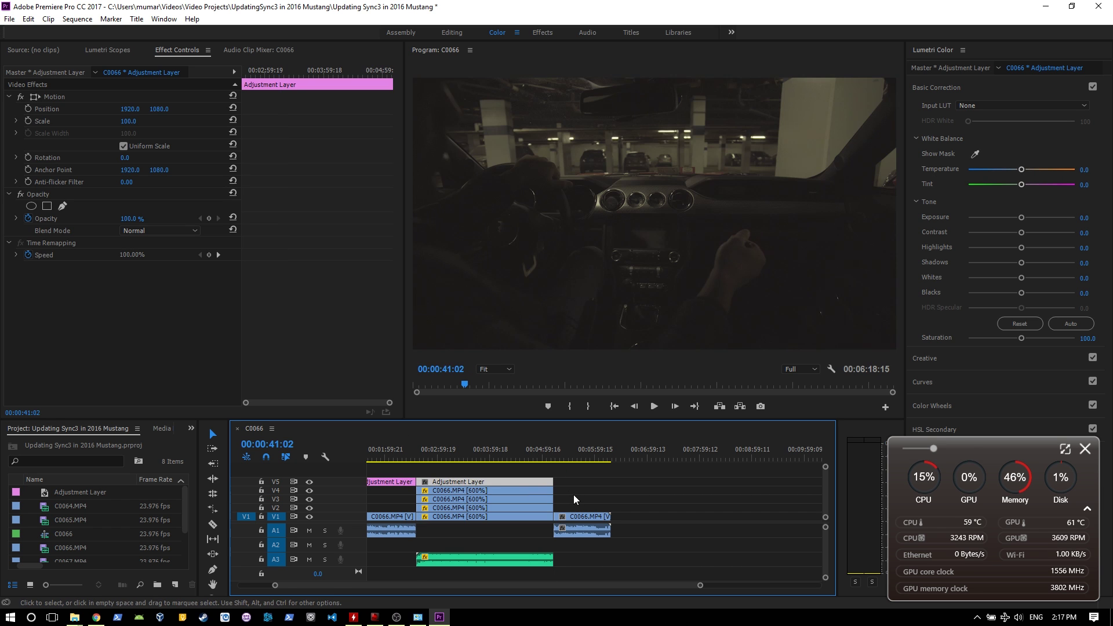
left_click_drag(391, 483, 599, 475)
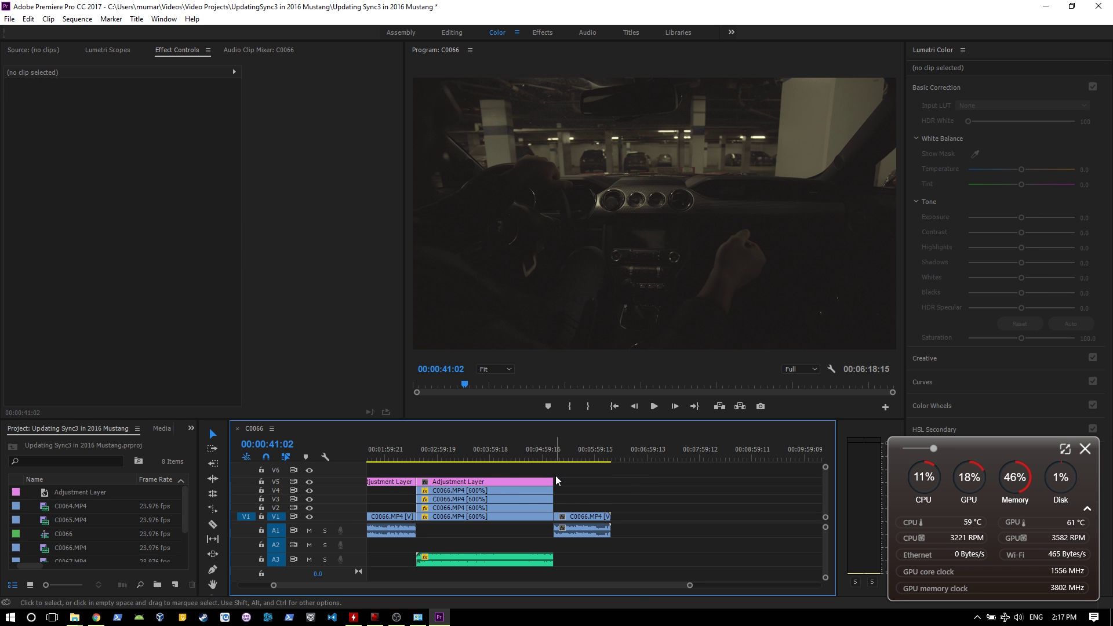
left_click_drag(553, 481, 610, 482)
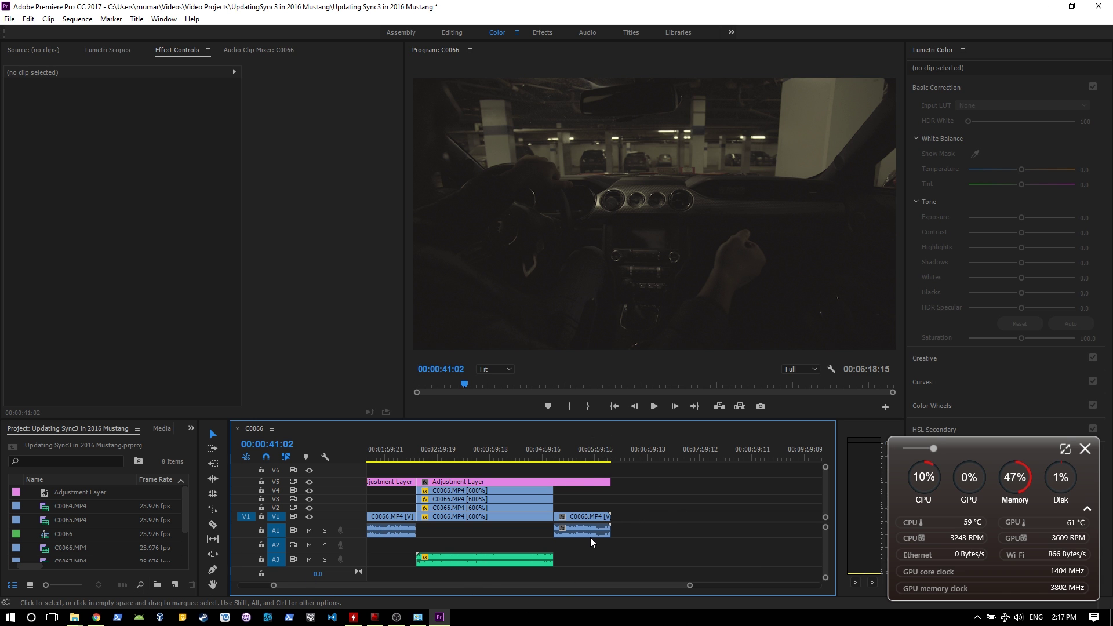
- Select the first adjustment layer and bring the playhead into the section just before the 600% clips
left_click(397, 483)
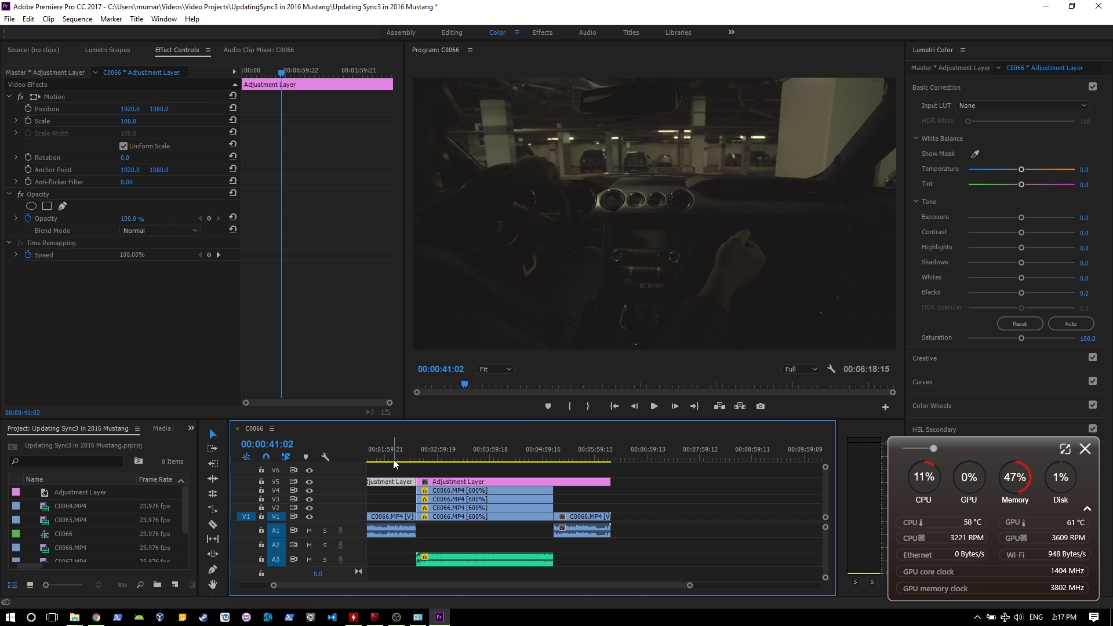
left_click_drag(394, 458, 375, 455)
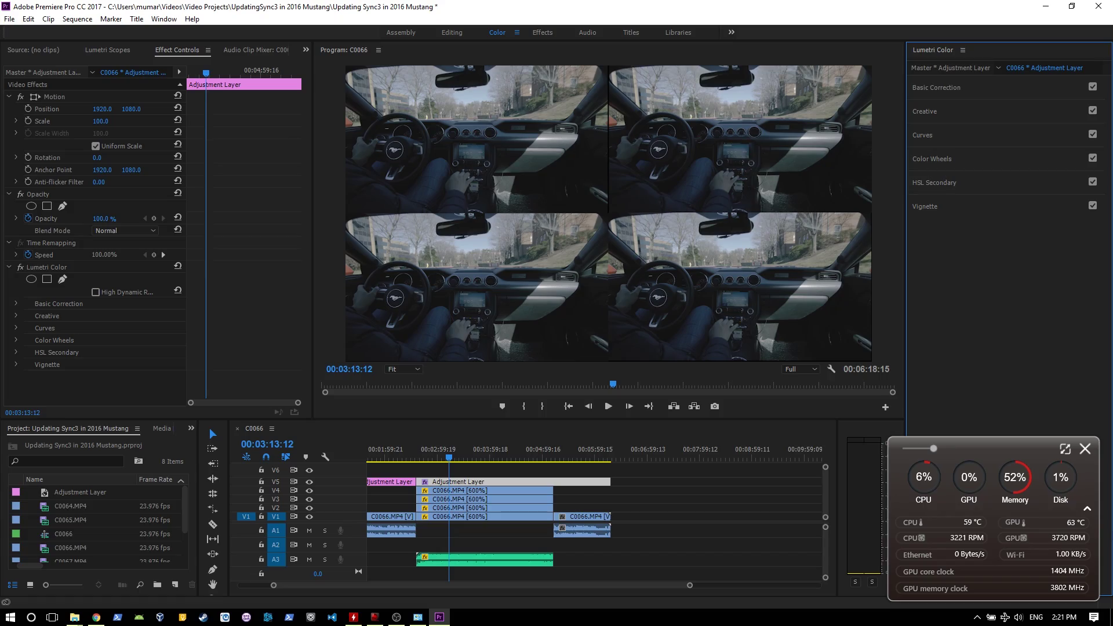
- Return to the start of the sequence and play back the graded edit
left_click_drag(566, 463, 329, 461)
left_click_drag(413, 461, 317, 436)
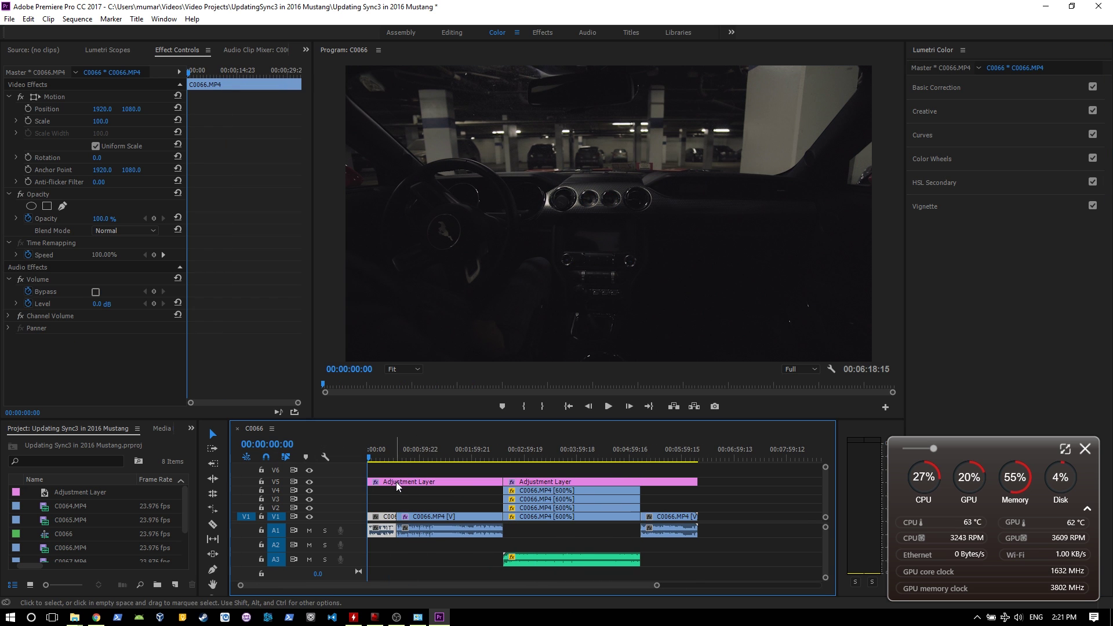
key("space")
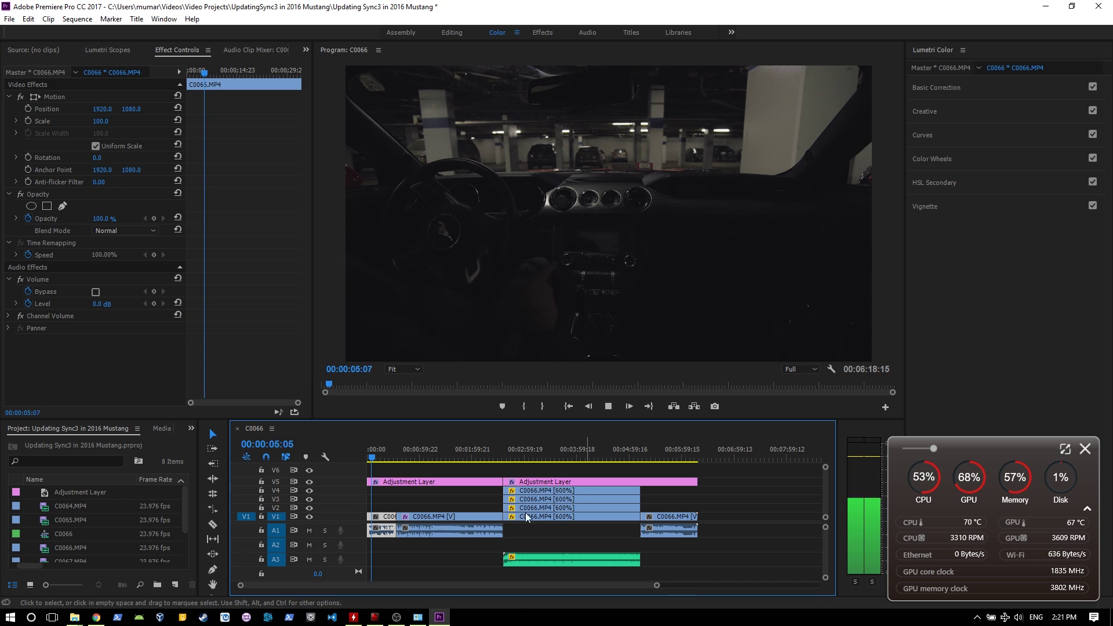
- Play back the edit from just before the four-way split section and check the temperatures in HWMonitor while it plays
left_click(488, 455)
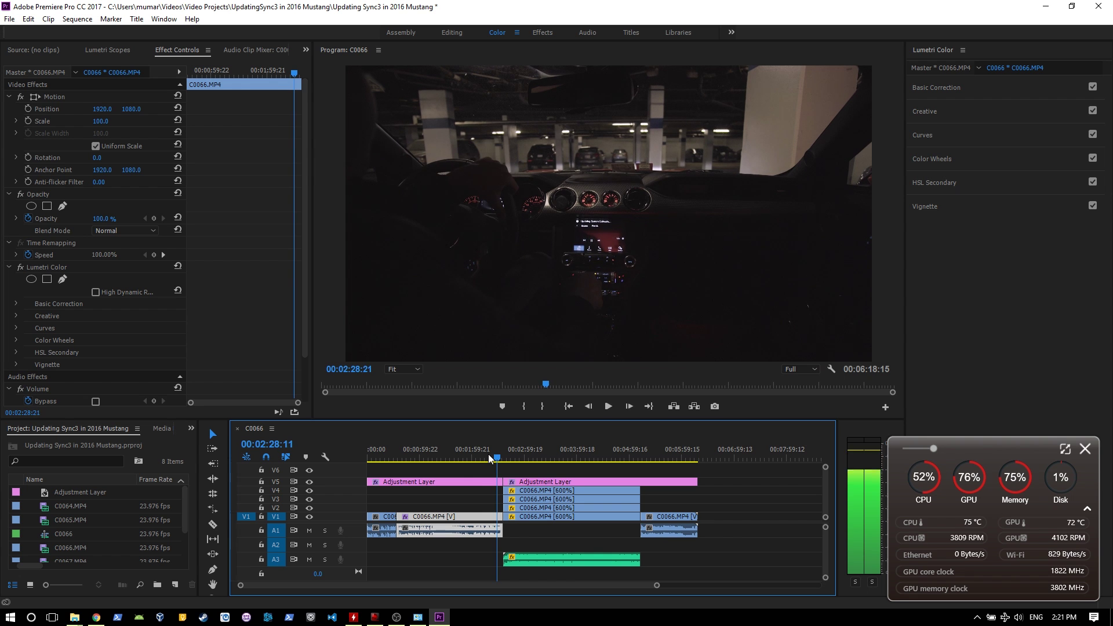
key("space")
key("space")
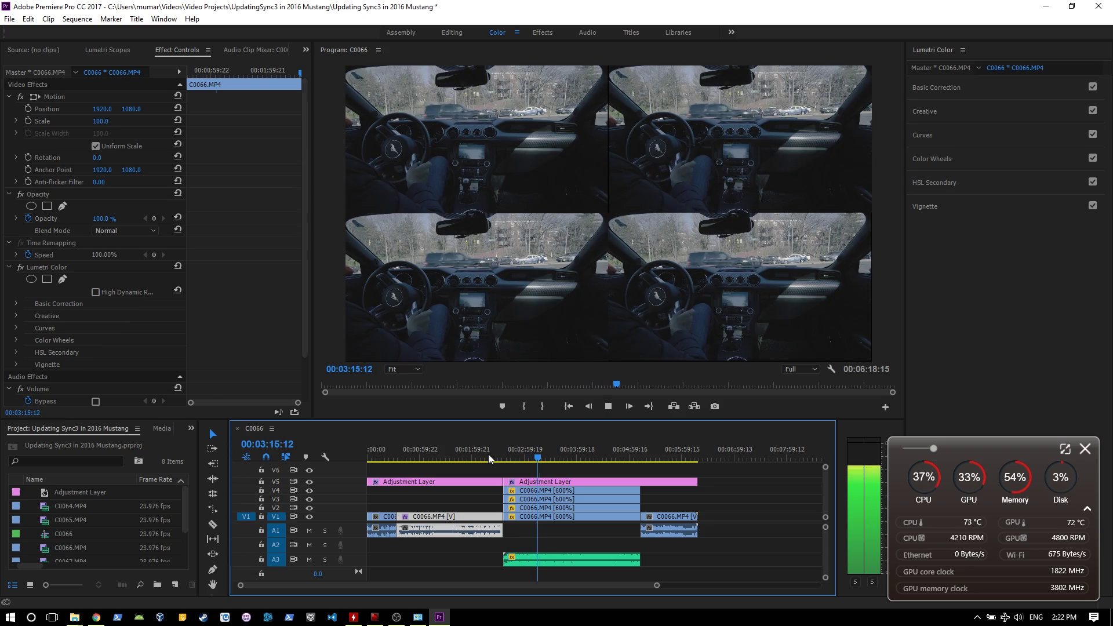
key("space")
key("space")
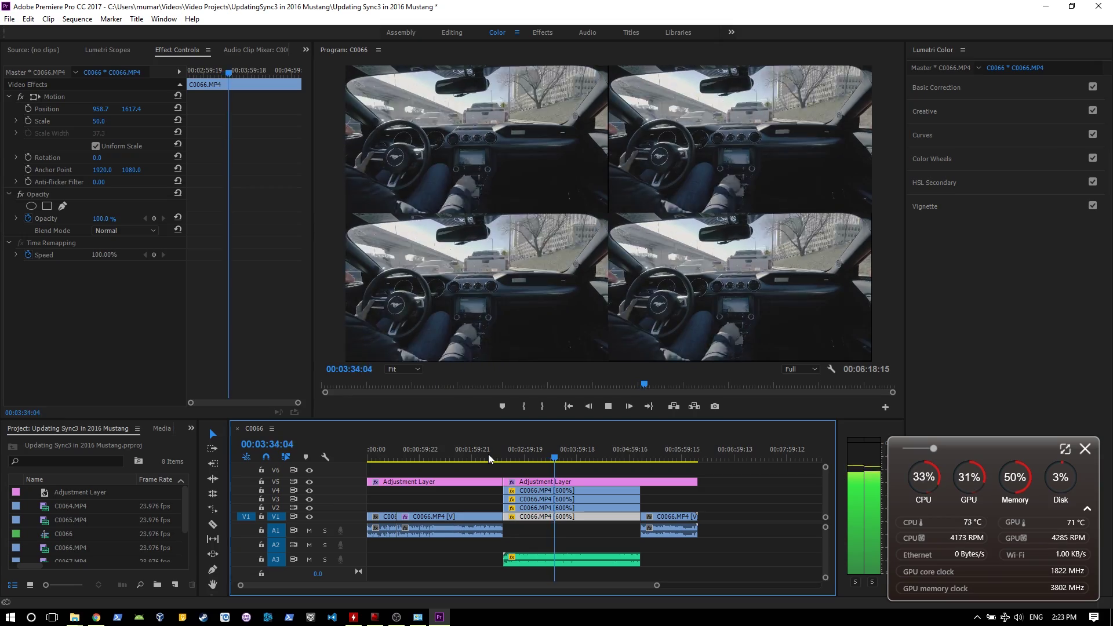
left_click(353, 617)
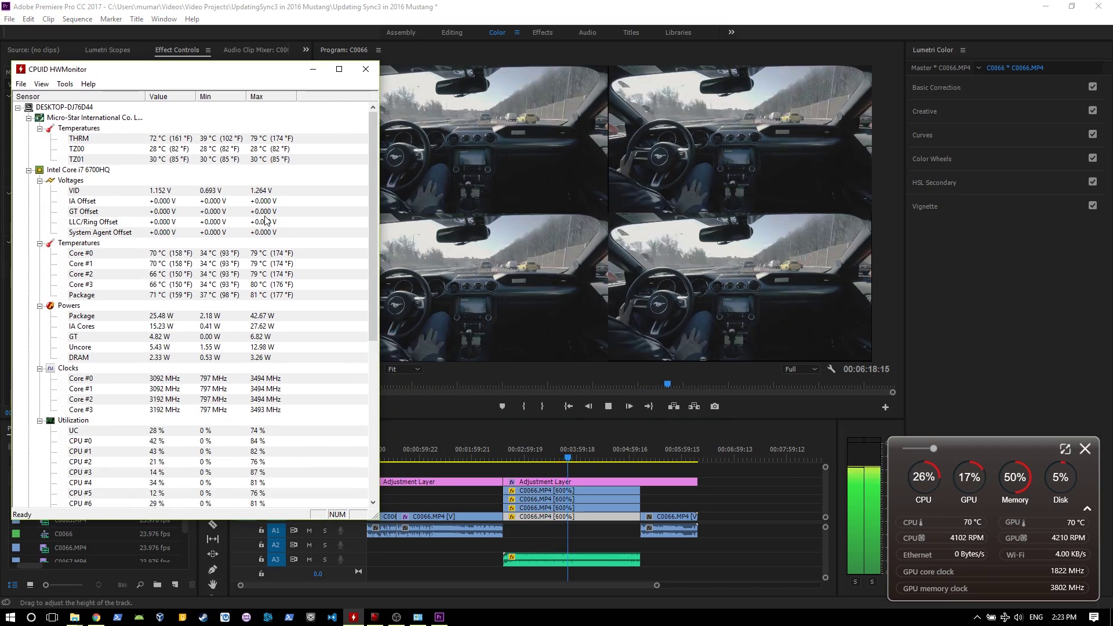
key("alt+Tab")
- Open the sequence's export settings, apply the YouTube 2160p 4K preset, and enable rendering at maximum depth and maximum quality
left_click_drag(597, 444, 413, 458)
key("ctrl+m")
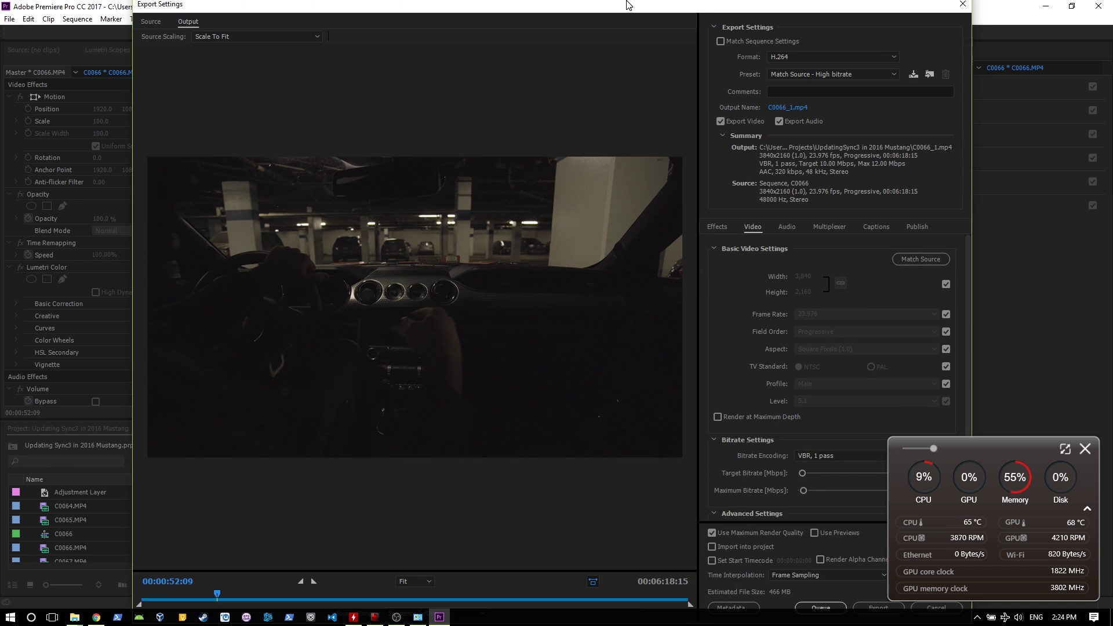
left_click(738, 79)
left_click(919, 604)
left_click(736, 539)
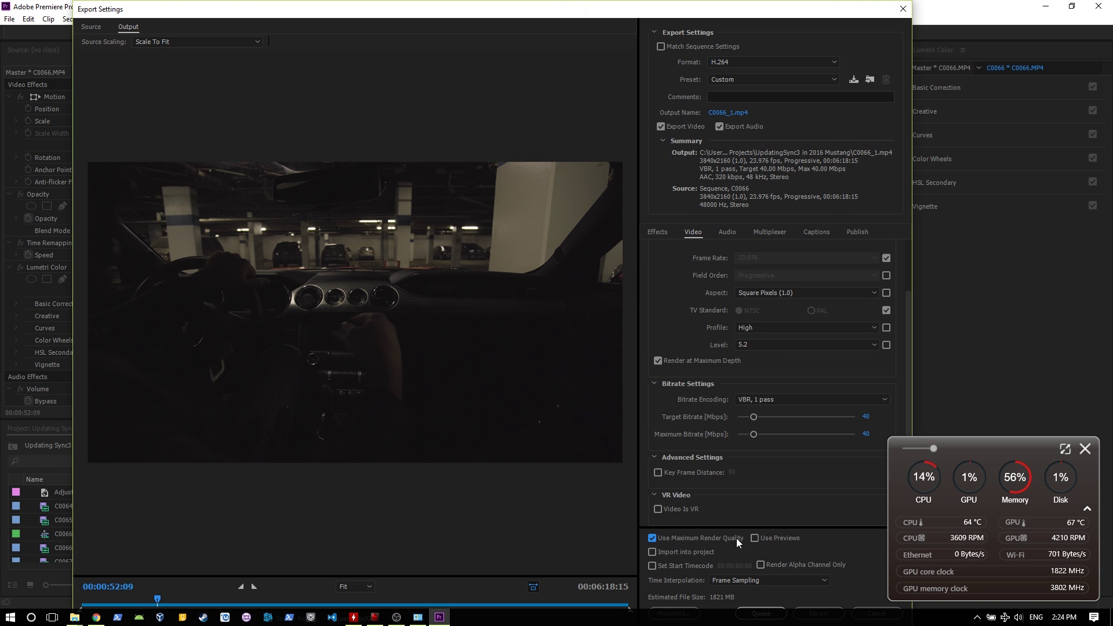
- Set the export's target bitrate to 50 Mbps
left_click(865, 416)
type("50")
key("Return")
left_click(727, 232)
- Name the output file final and start exporting the sequence
left_click(727, 112)
type("final")
key("Return")
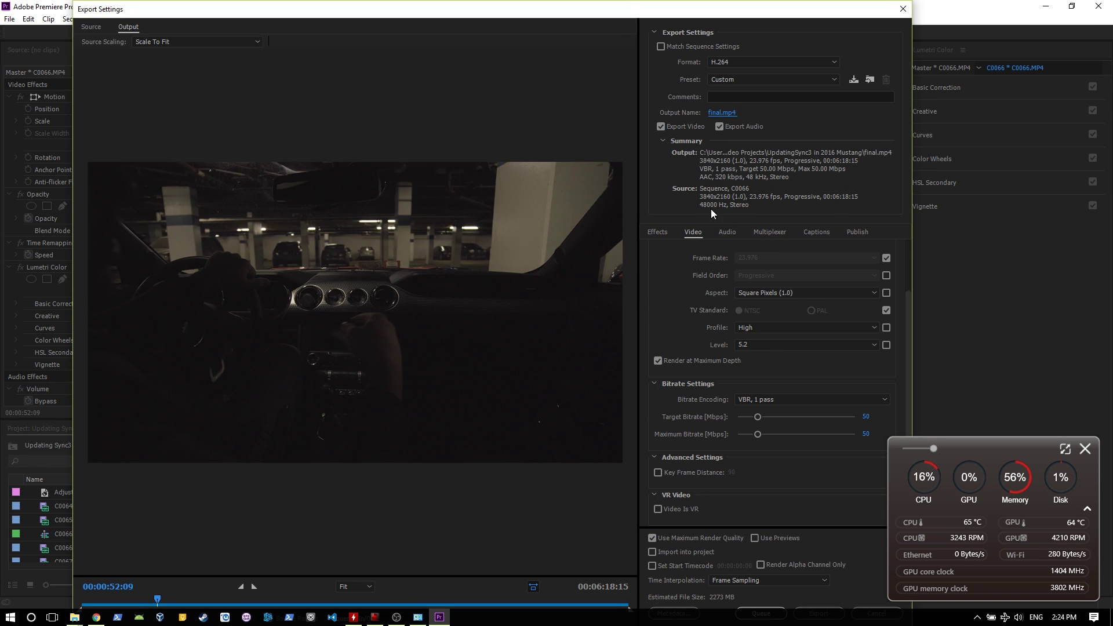
left_click_drag(580, 8, 567, 88)
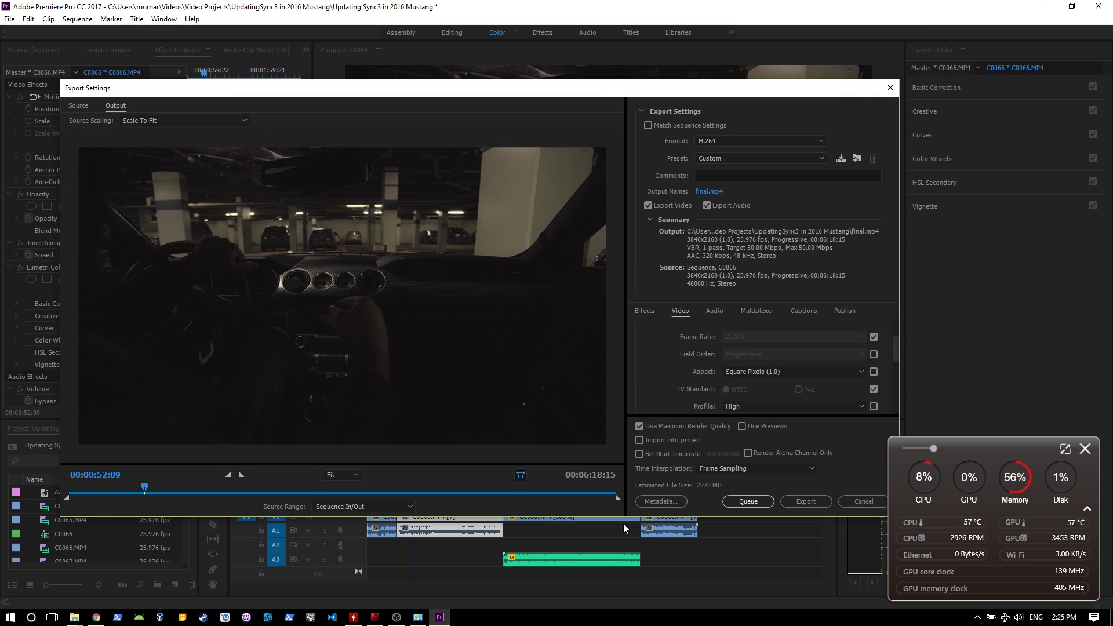
left_click(806, 501)
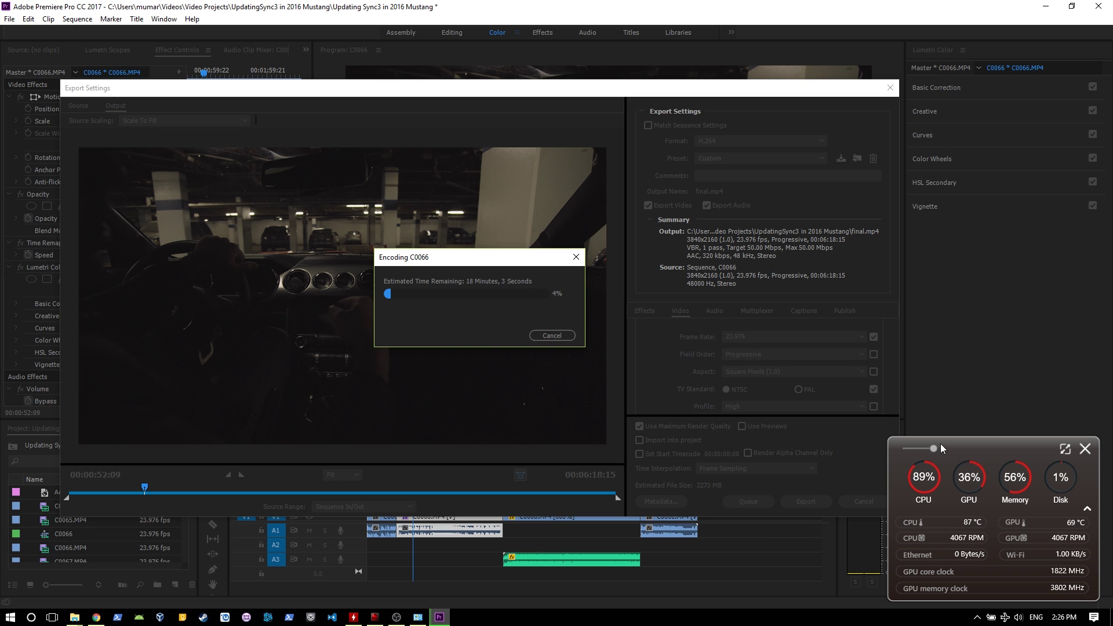
- Switch to MSI Dragon Center, set the fan speed to Cooler Boost and minimize its window
left_click(922, 510)
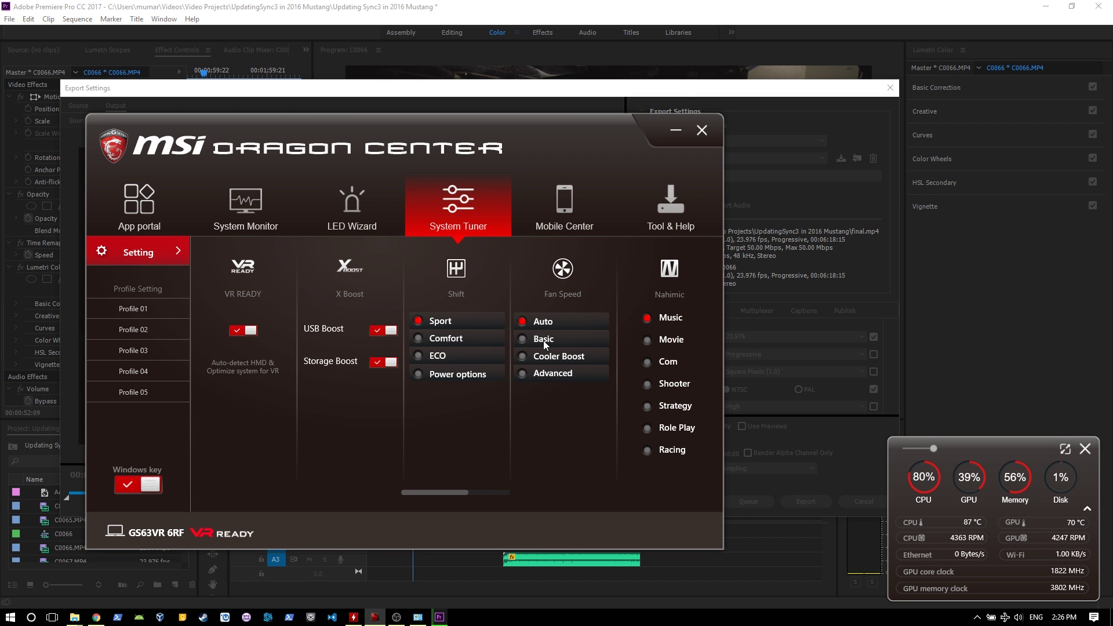
left_click(522, 356)
left_click(674, 129)
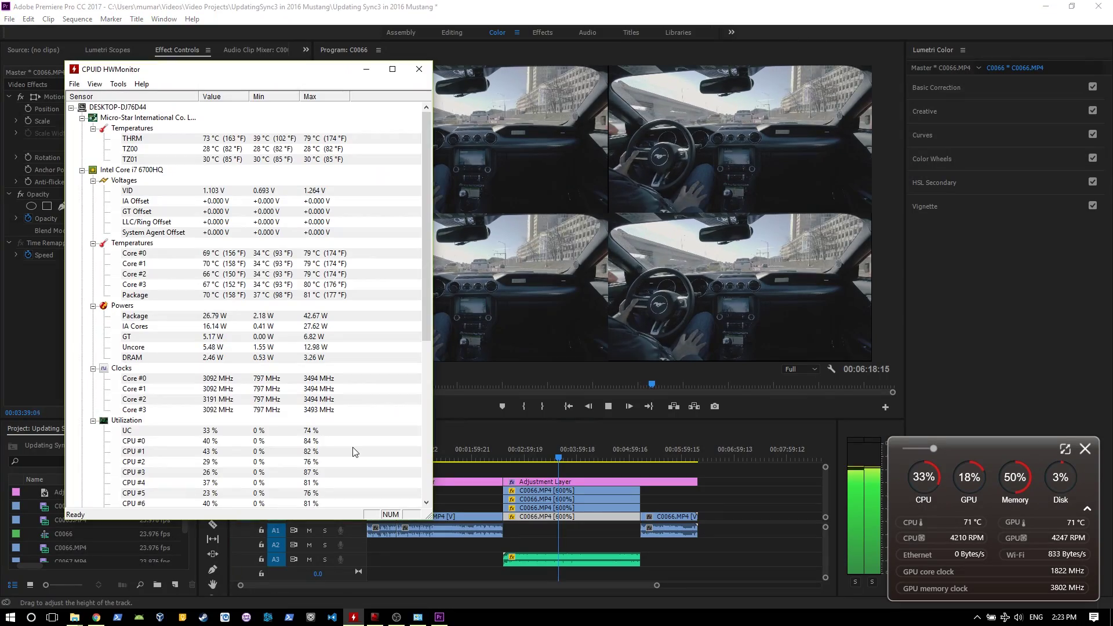
- Move the HWMonitor window aside, stop the split-screen playback and bring the playhead back to 00:00:52:09
left_click_drag(238, 76, 185, 80)
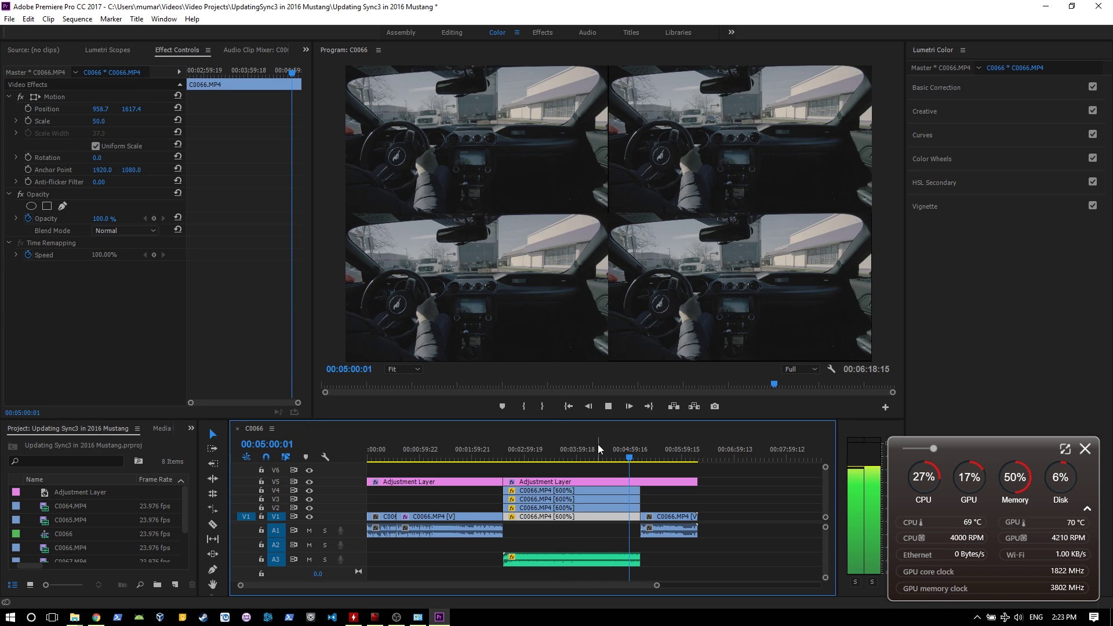
key("space")
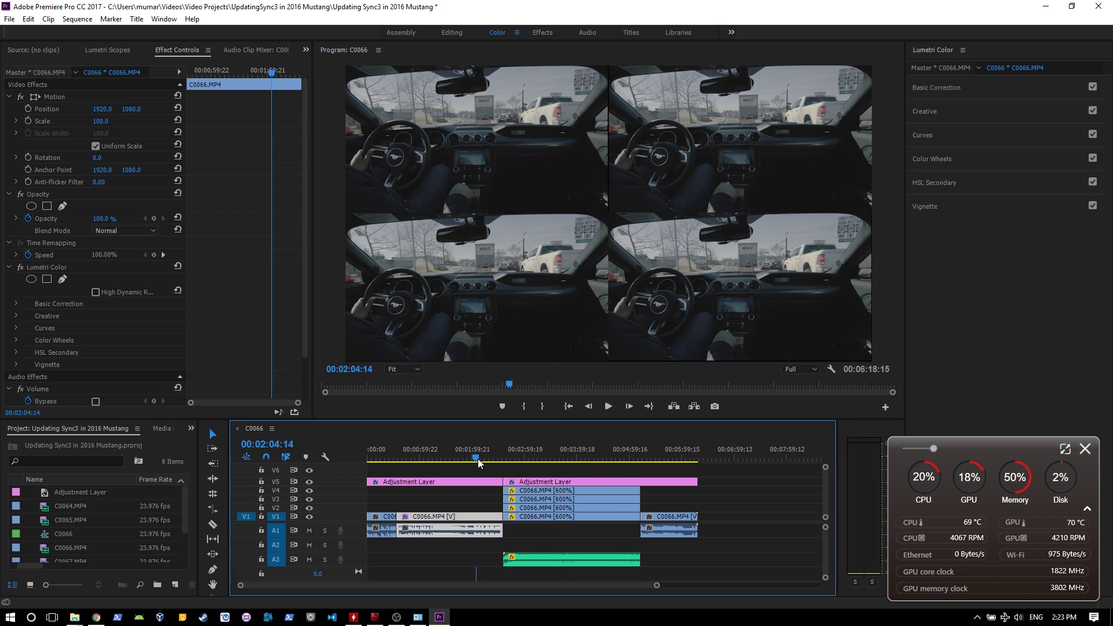
left_click_drag(478, 458, 499, 457)
left_click(414, 457)
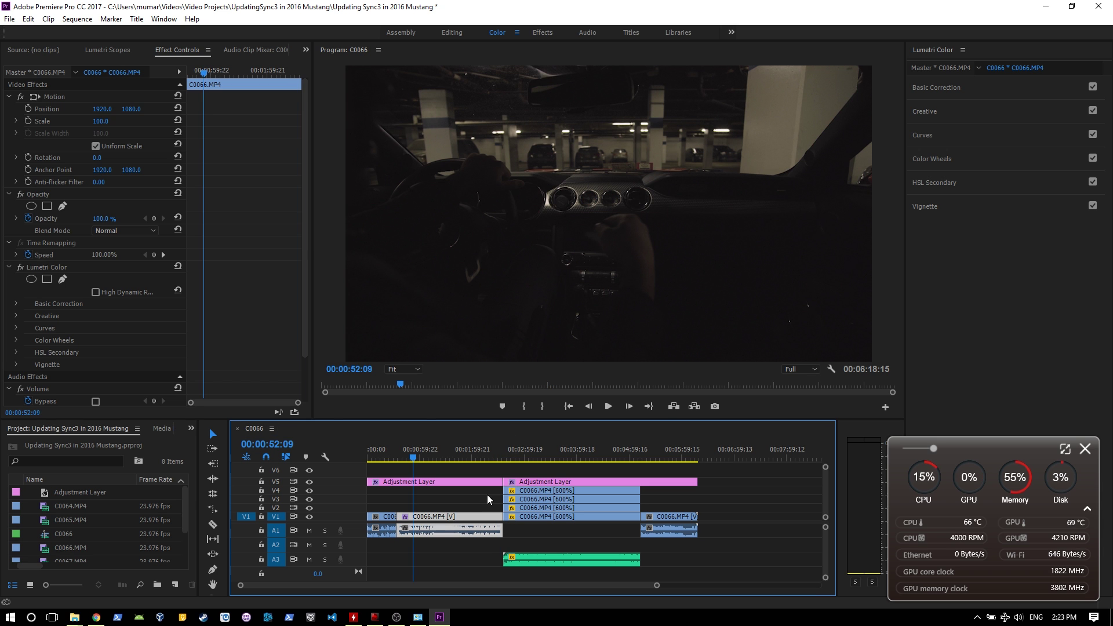
- Open the export settings for the sequence, choose the YouTube 2160p 4K preset, and turn on maximum depth and maximum render quality
key("ctrl+m")
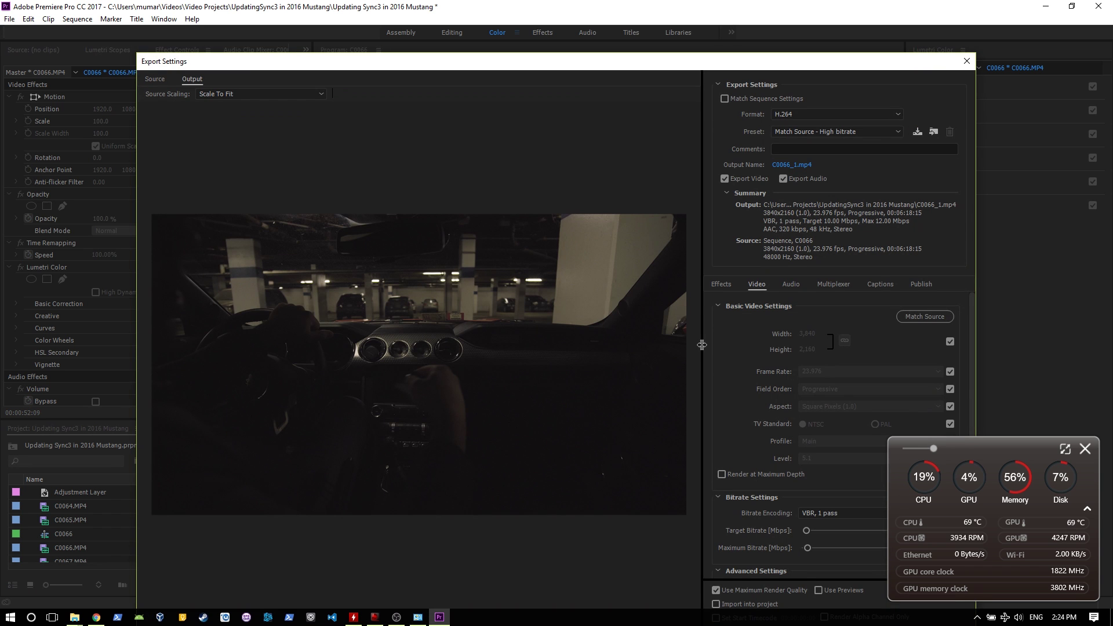
left_click_drag(632, 61, 565, 5)
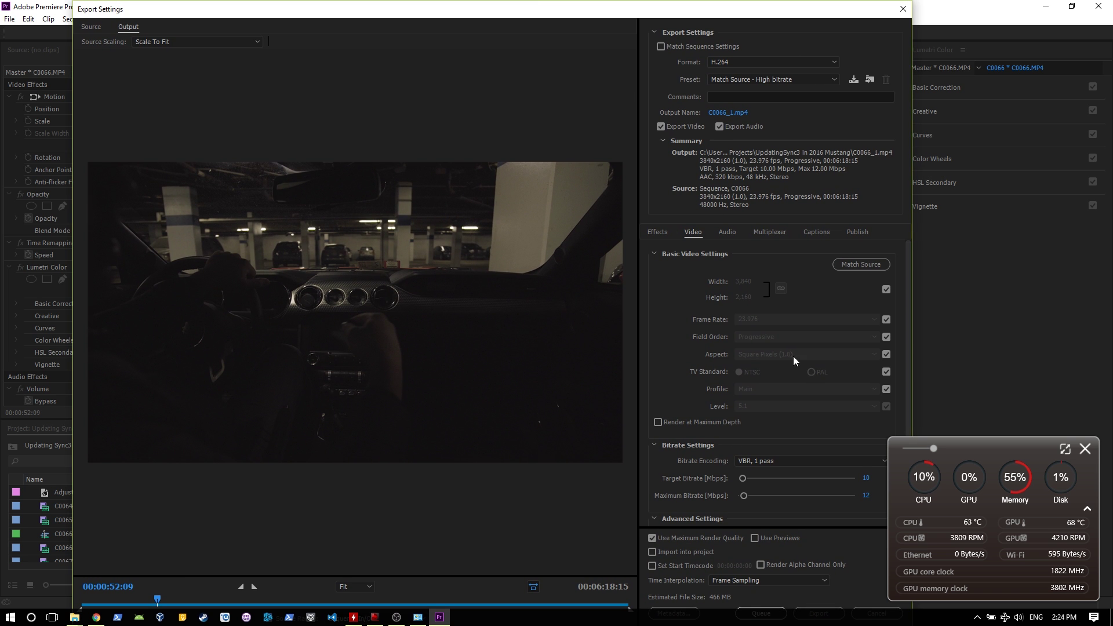
left_click(738, 76)
scroll(949, 116, "down", 15)
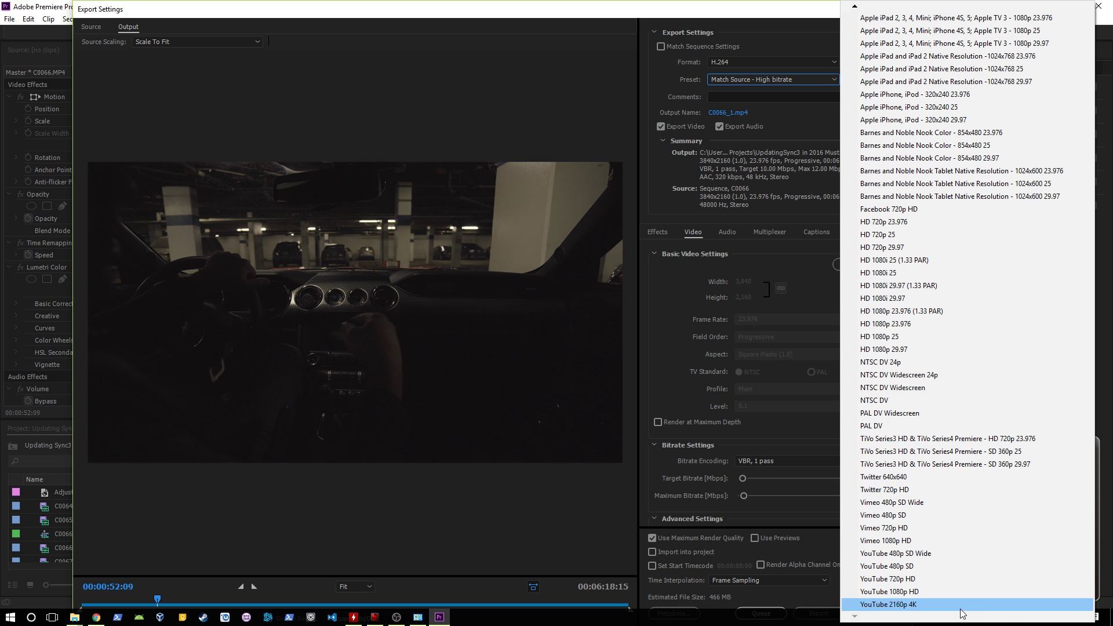
left_click(979, 605)
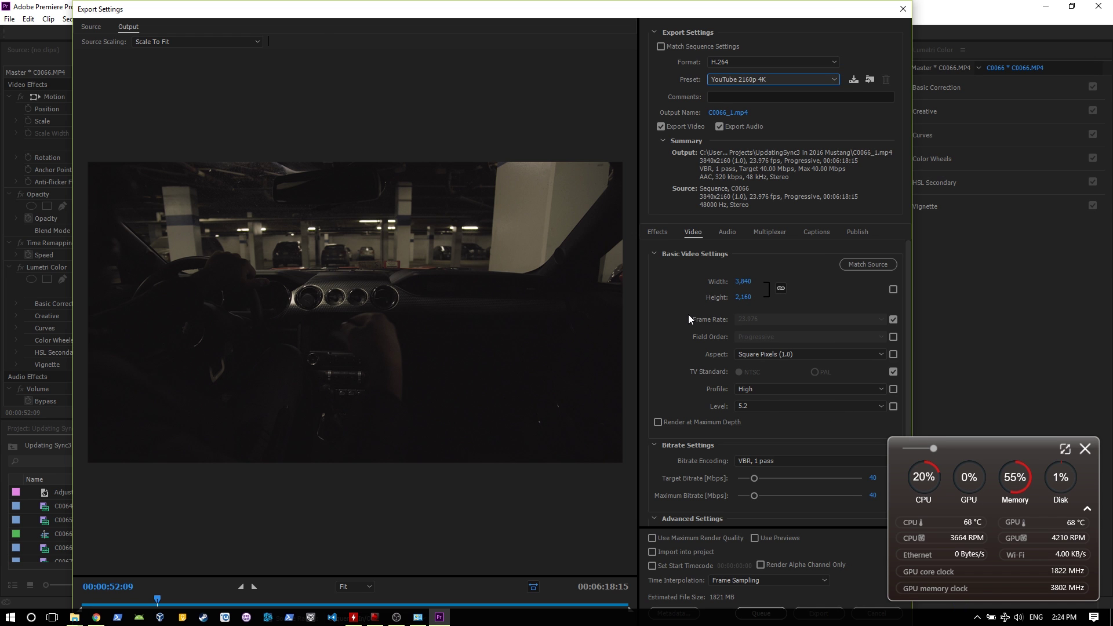
scroll(687, 314, "down", 2)
left_click(670, 362)
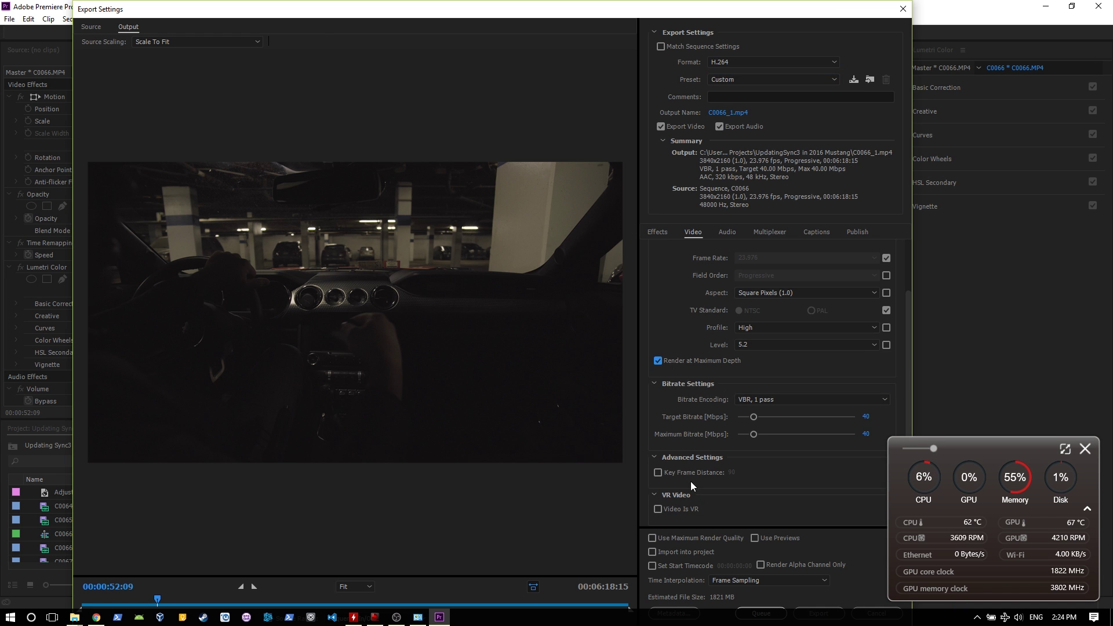
left_click(673, 537)
- Set the target bitrate to 50 Mbps and look over the audio export settings
left_click(868, 417)
type("50")
key("Return")
left_click(726, 233)
left_click(694, 233)
- Save the output as final in the UpdatingSync3 in 2016 Mustang folder and start the export
left_click(725, 113)
type("final")
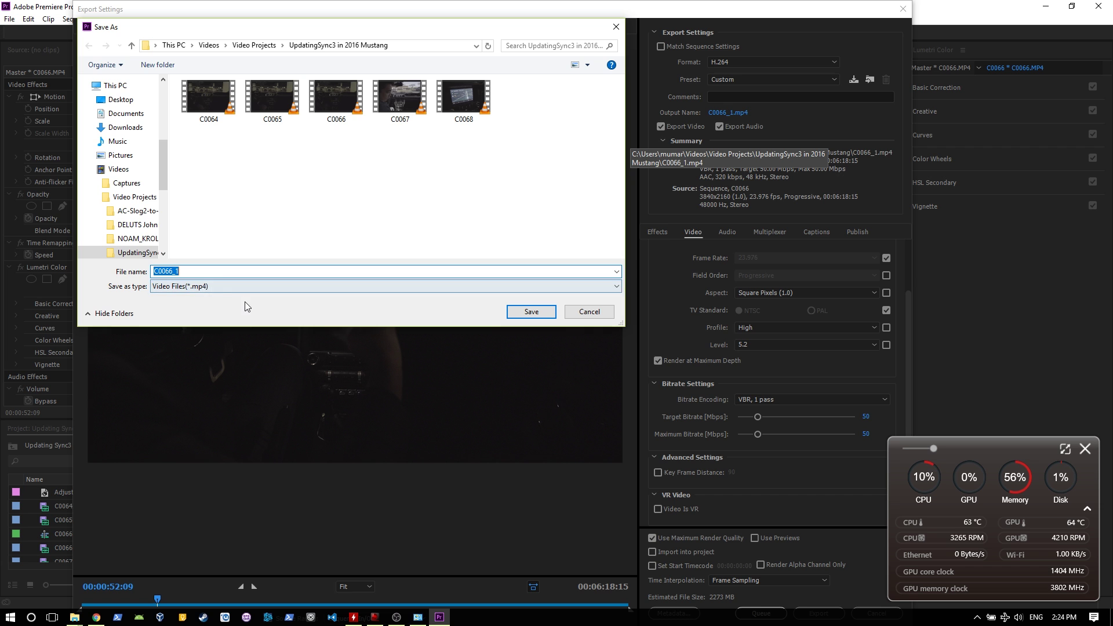
key("Return")
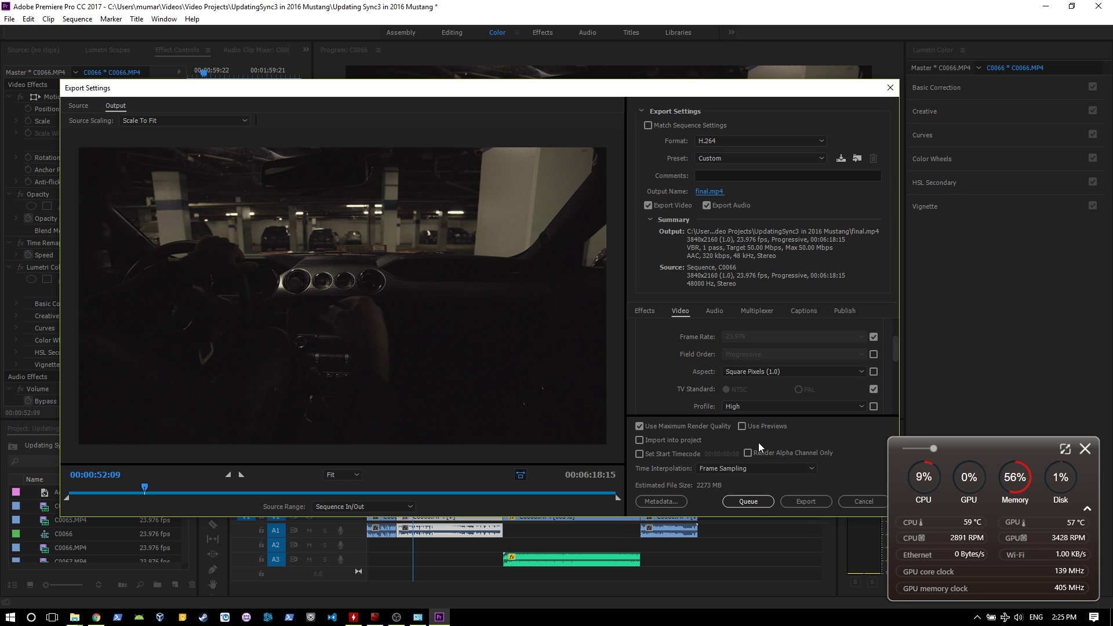
left_click(806, 501)
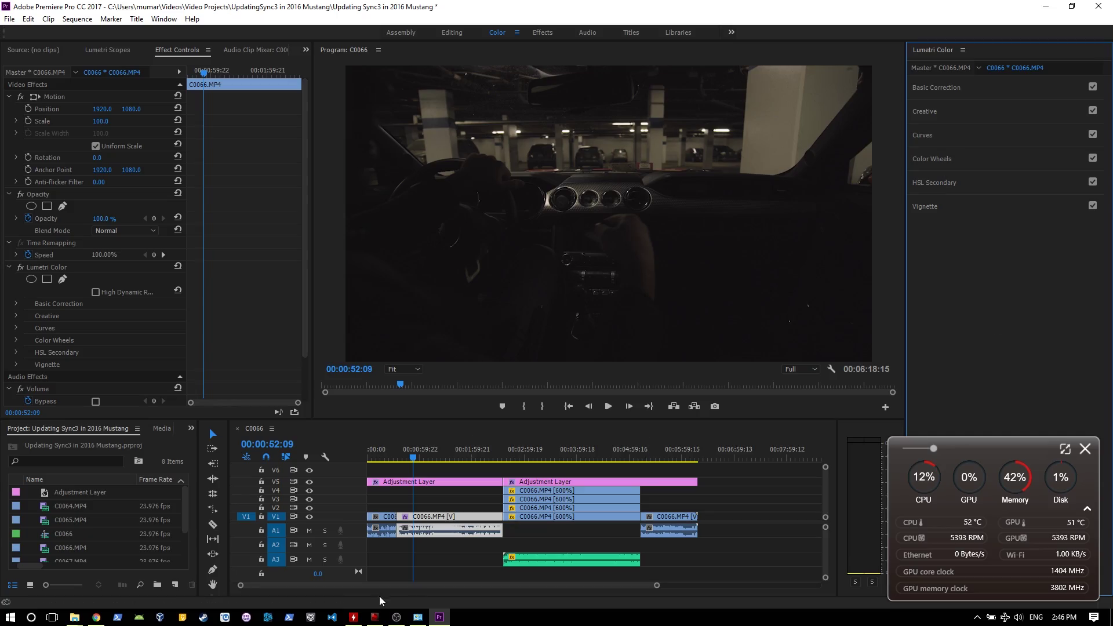
- Switch to MSI Dragon Center, set the fan speed to Auto and return to Premiere Pro
left_click(378, 618)
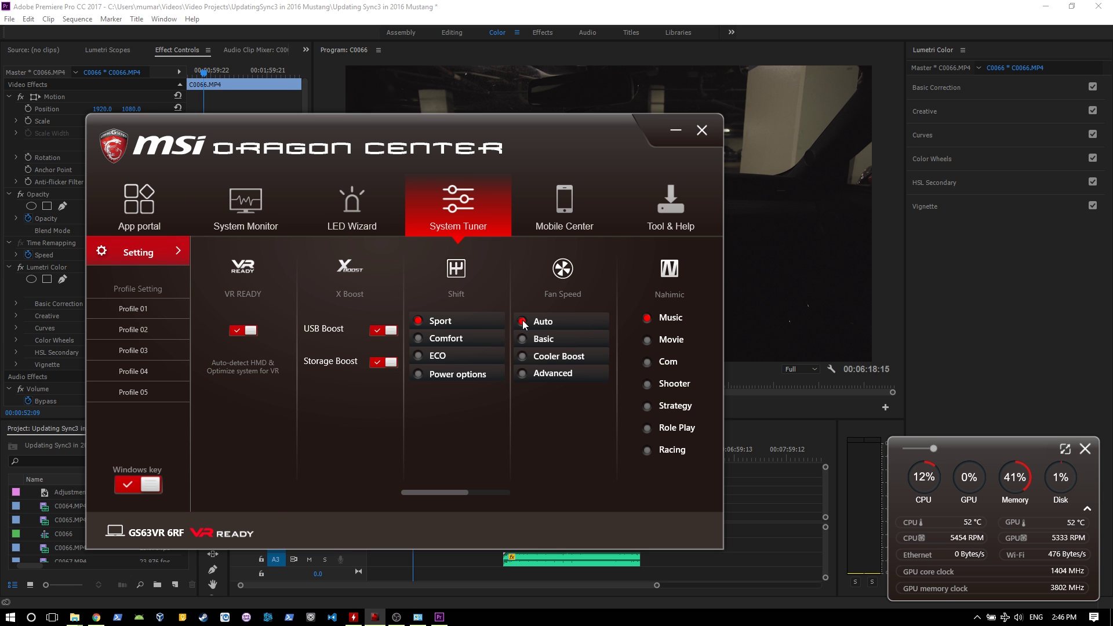
left_click(1028, 246)
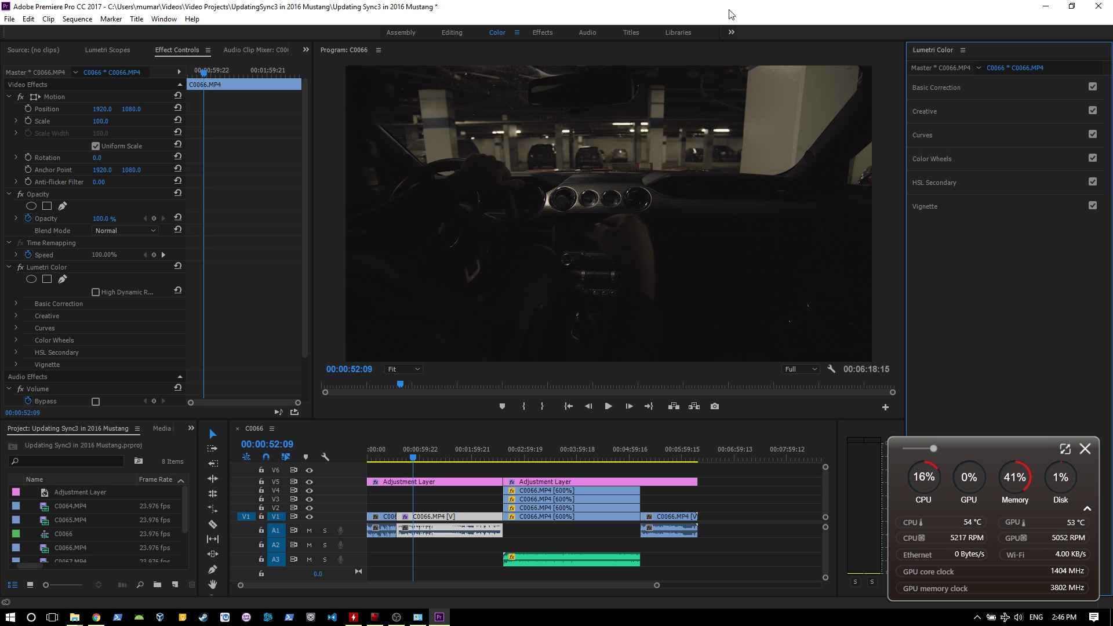
- Close Premiere Pro, saving the changes to the project
left_click(1099, 5)
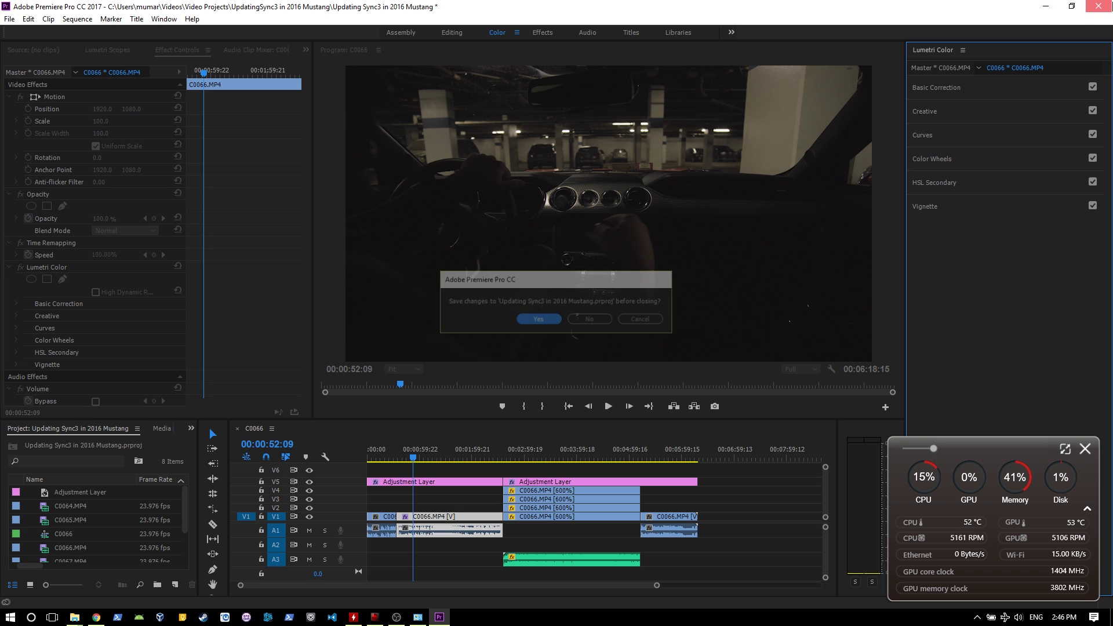
left_click(539, 319)
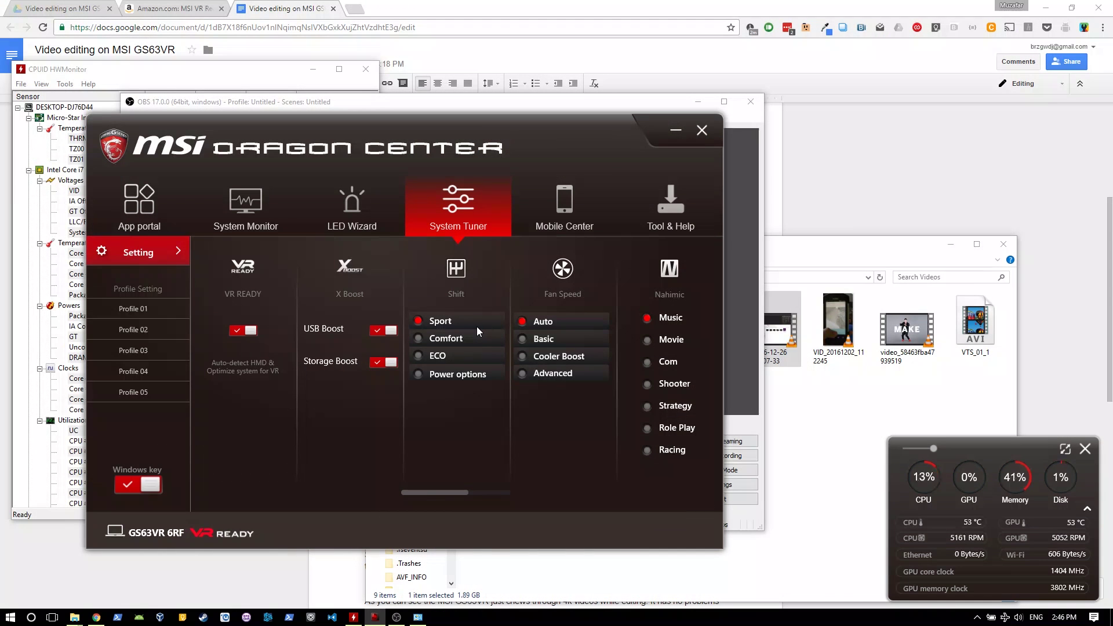
- Open the video final from the UpdatingSync3 in 2016 Mustang project folder and skip ahead through its split-screen section
double_click(553, 318)
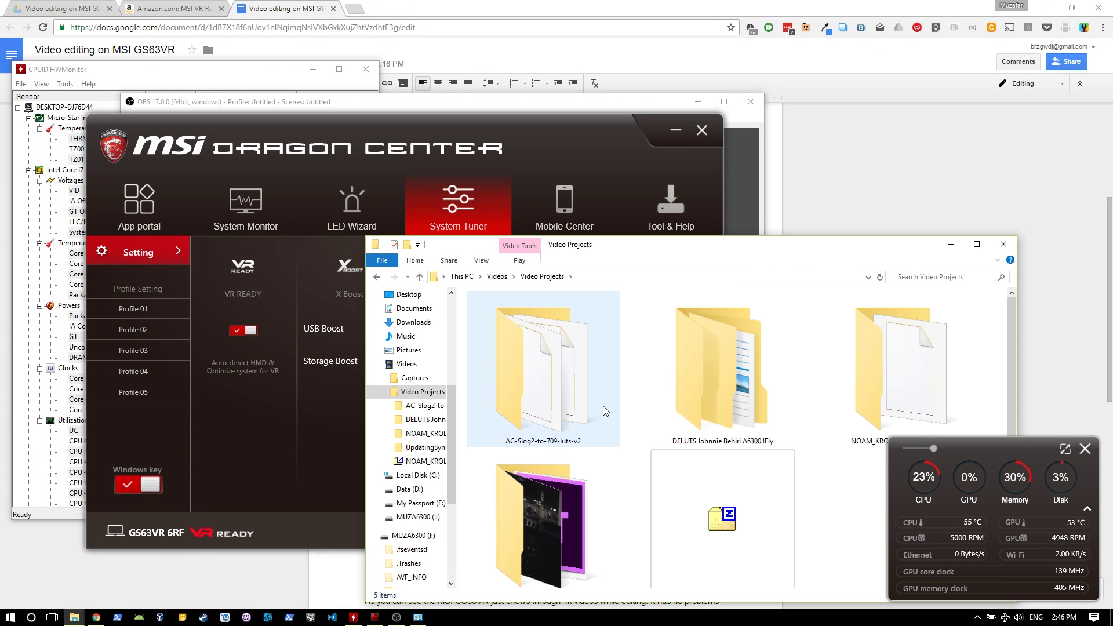
scroll(603, 405, "down", 1)
double_click(530, 498)
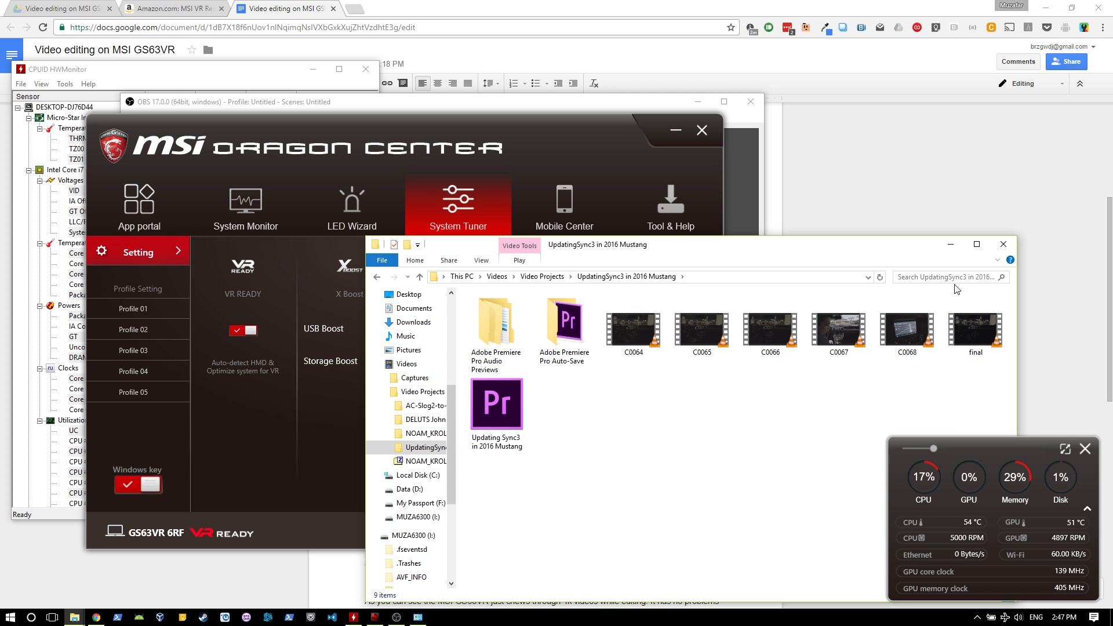
double_click(976, 328)
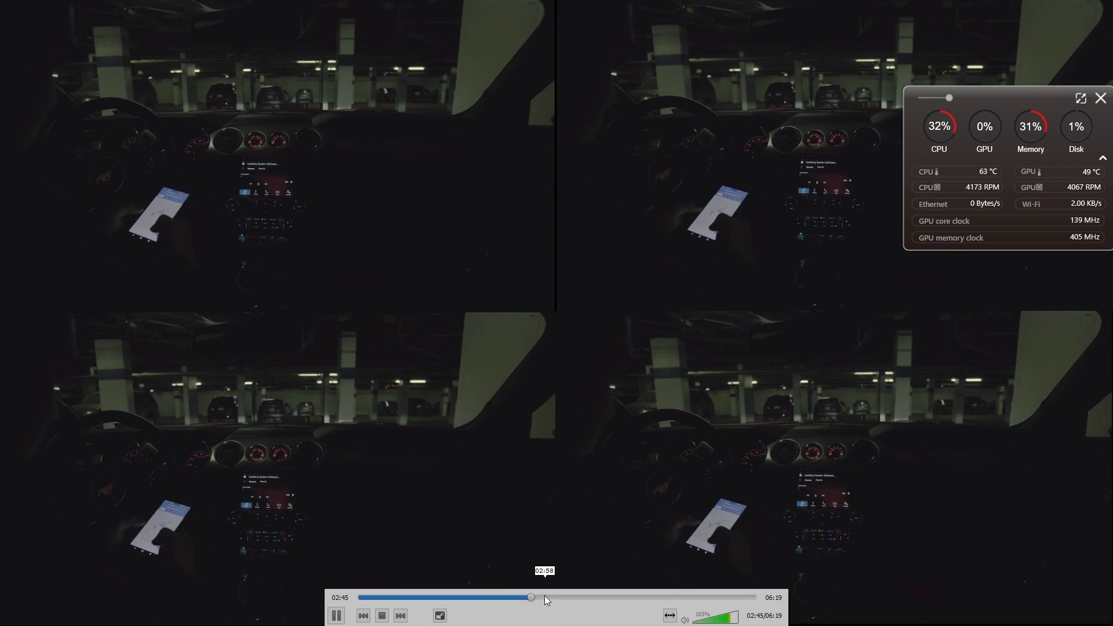
left_click(537, 596)
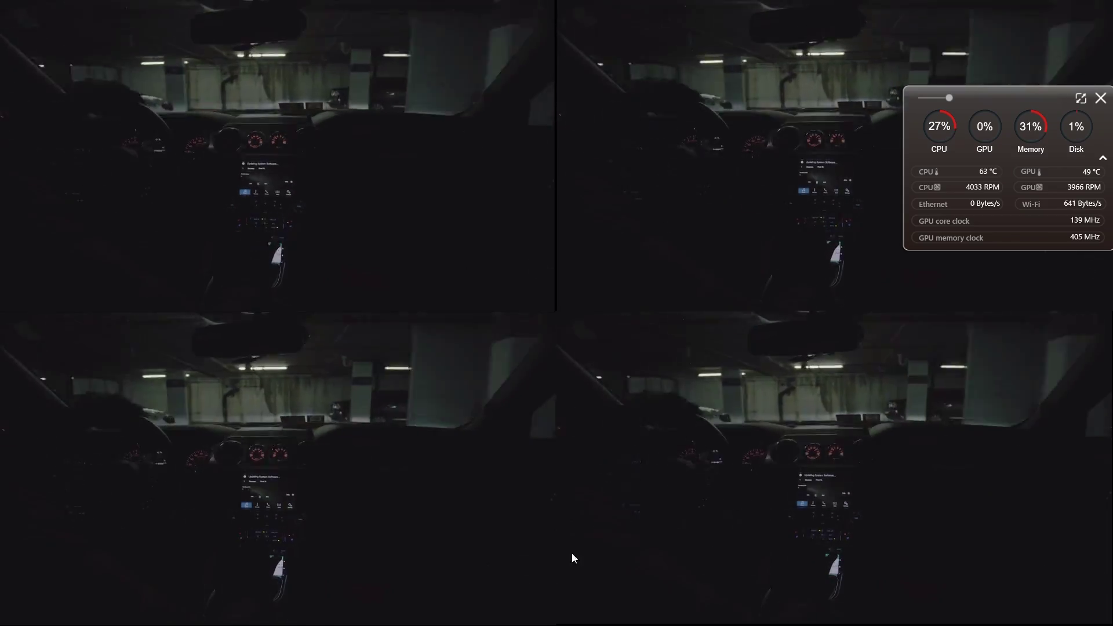
mouse_move(561, 546)
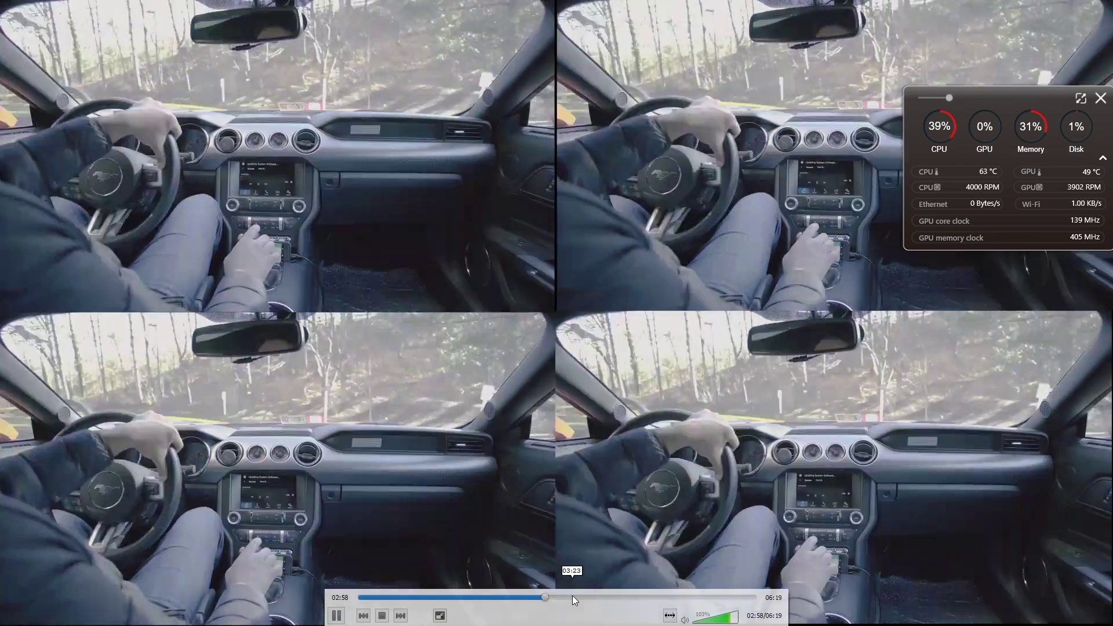